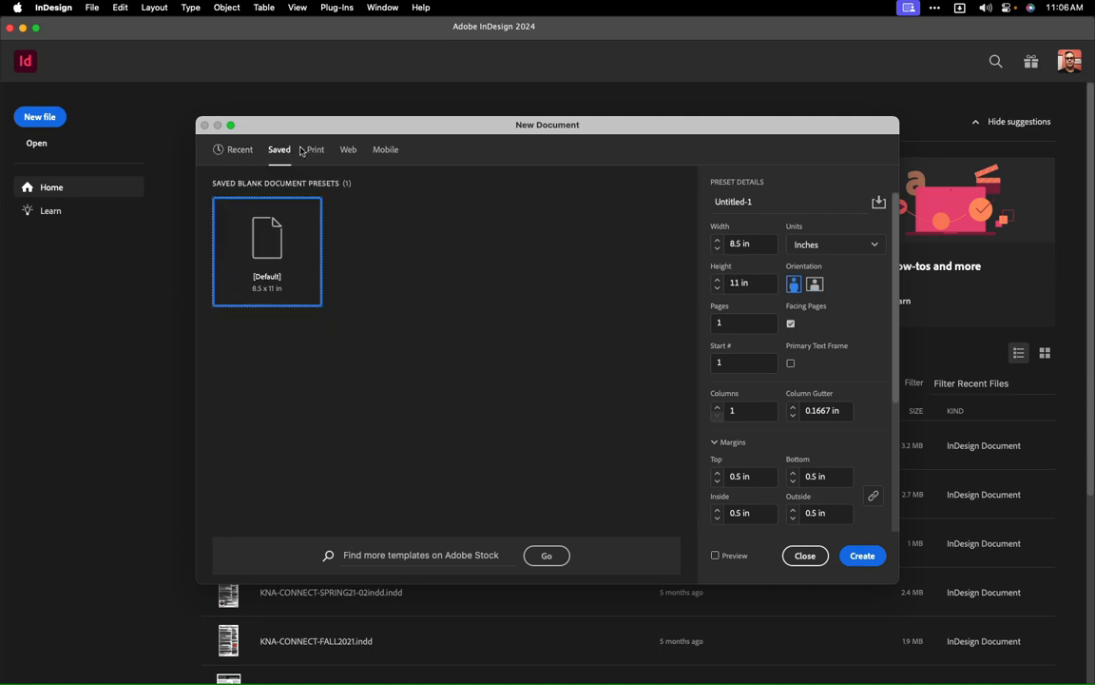
# Browse the Web and Mobile preset categories for a new document, ending on the Print presets.
pyautogui.click(315, 149)
pyautogui.click(348, 150)
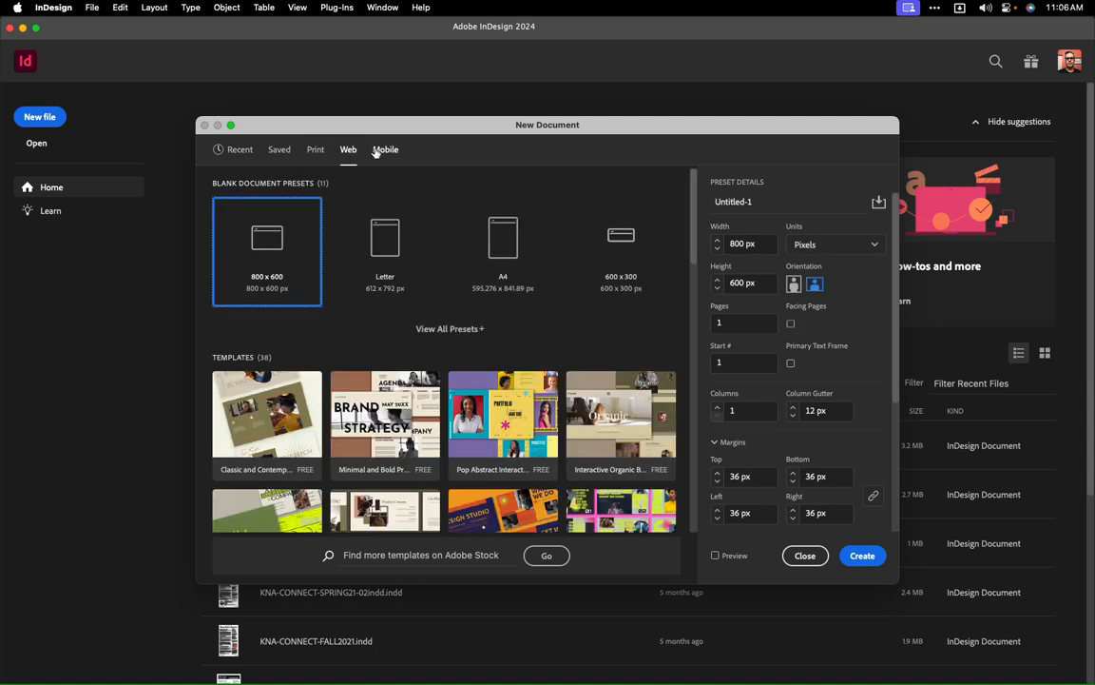
pyautogui.click(385, 152)
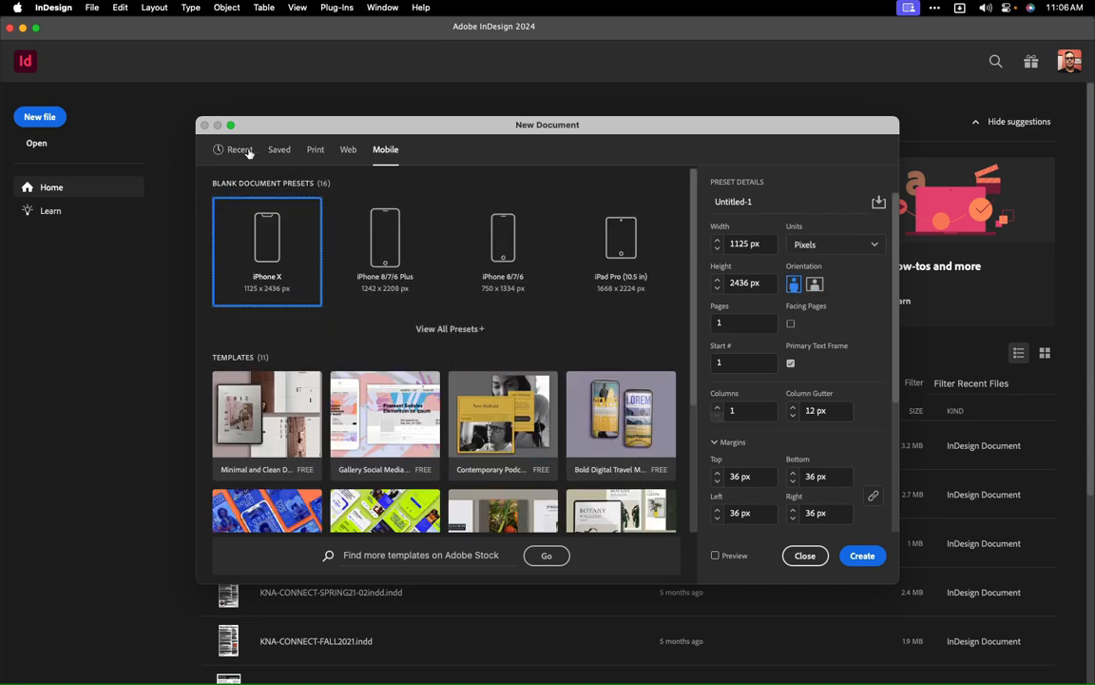
pyautogui.click(314, 151)
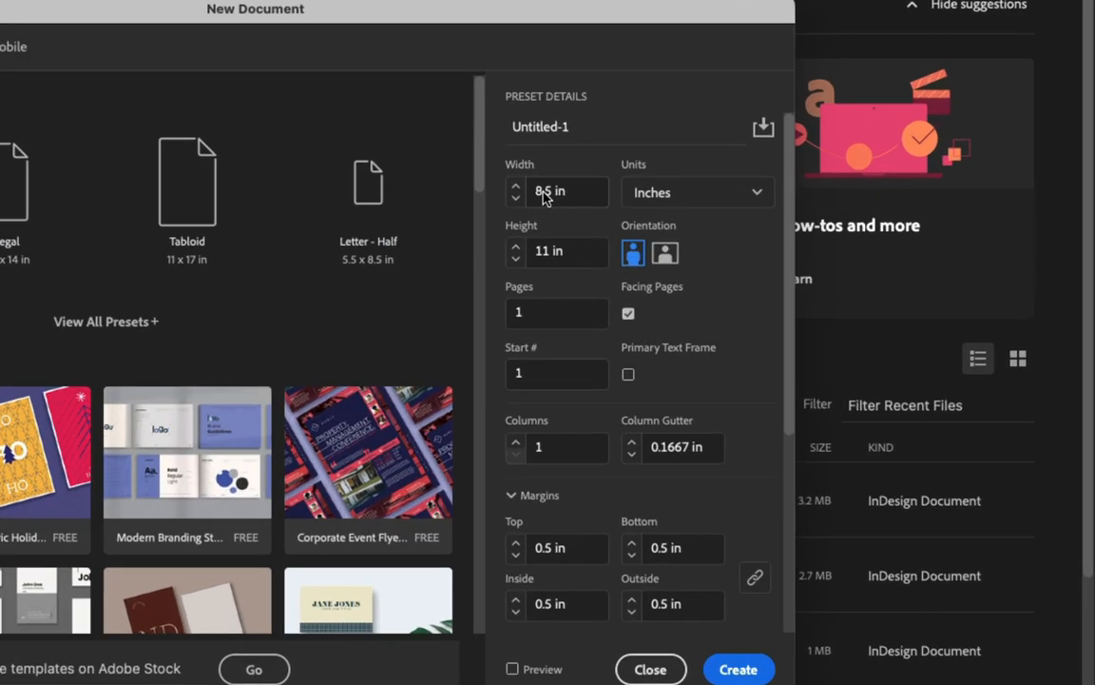
# Create a new print document 2.5 in wide and 3.5 in high.
pyautogui.click(726, 243)
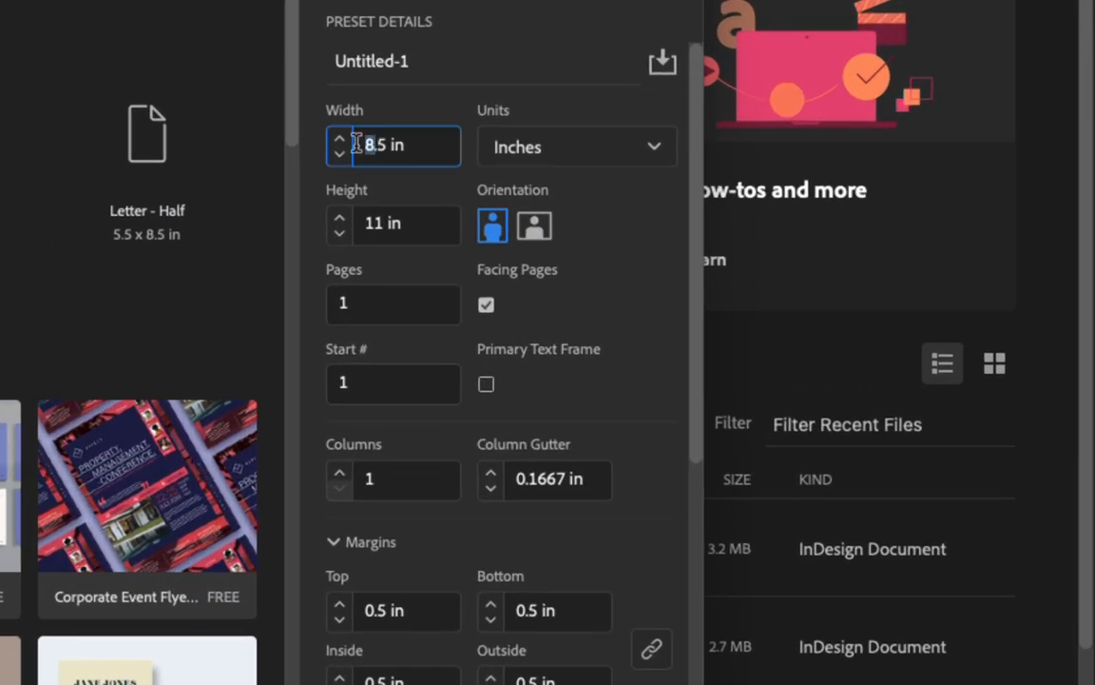
pyautogui.write('5')
pyautogui.press('BackSpace')
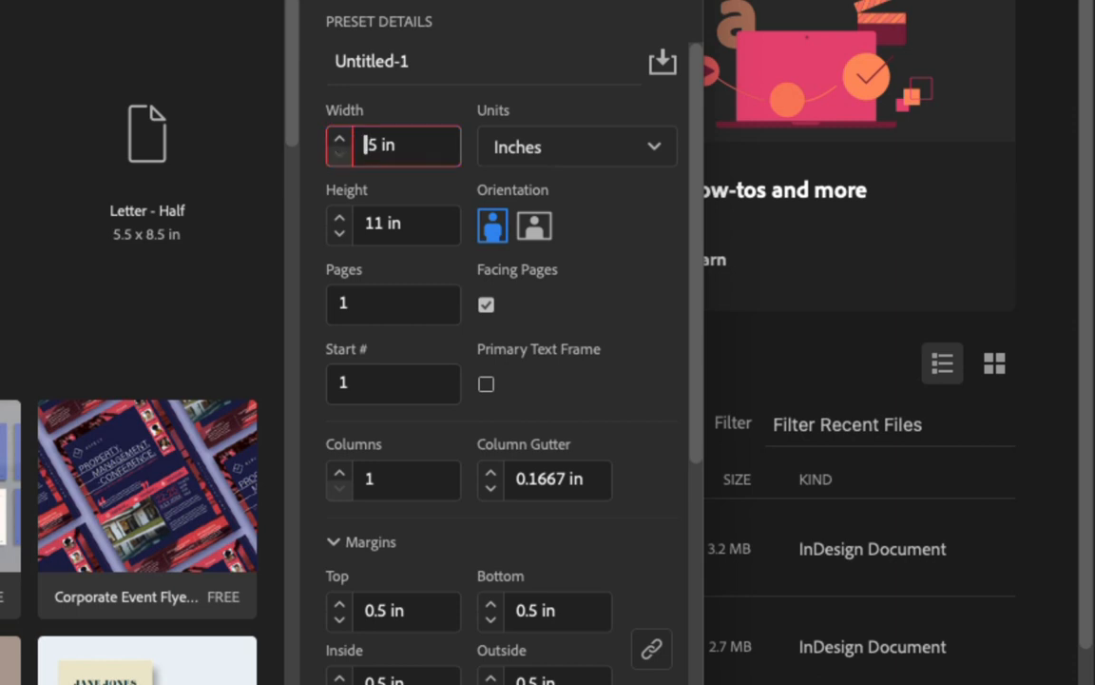
pyautogui.write('2')
pyautogui.moveTo(404, 227); pyautogui.dragTo(313, 222)
pyautogui.write('3.5')
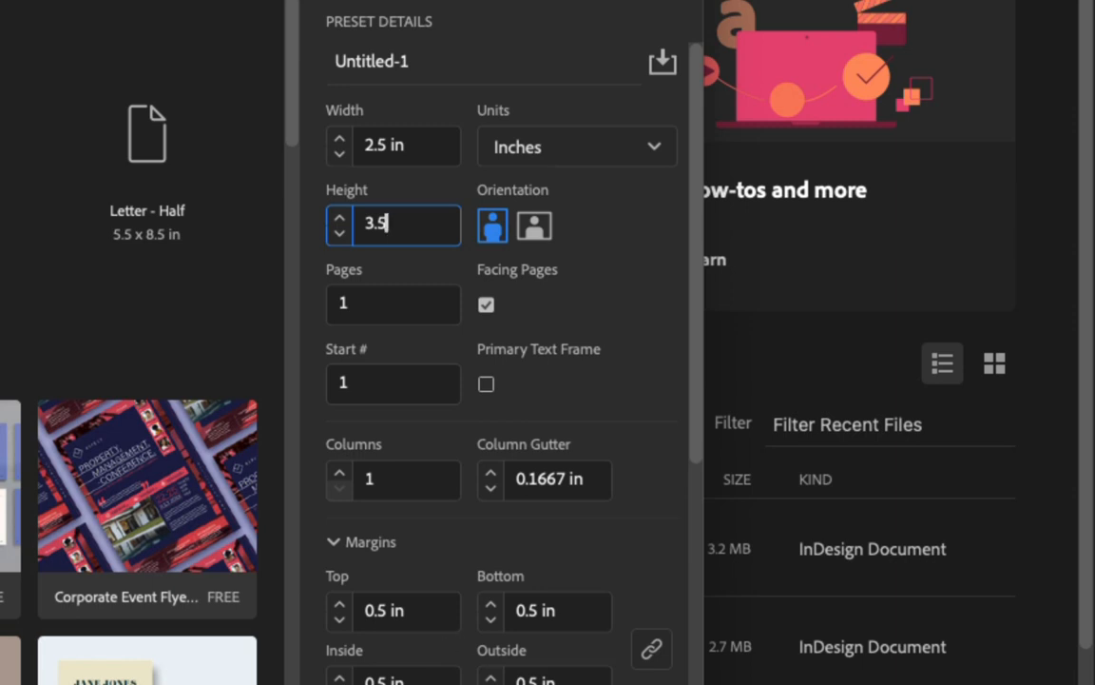
pyautogui.click(504, 683)
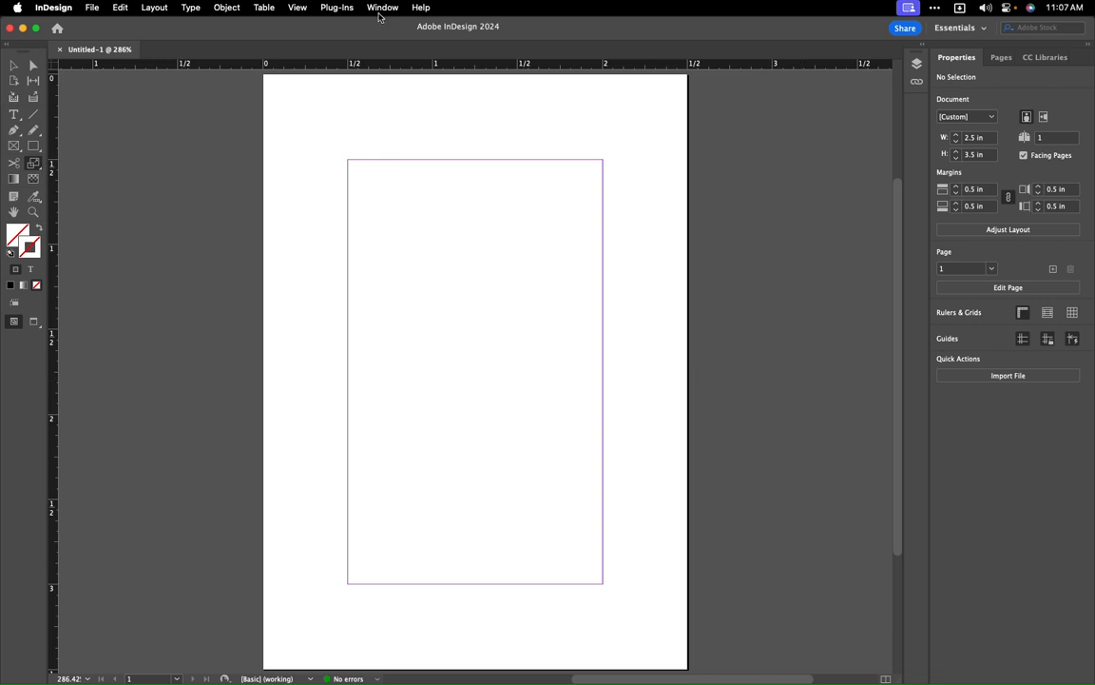
# Switch to the Advanced workspace and reset it to its default layout.
pyautogui.click(382, 7)
pyautogui.moveTo(383, 42)
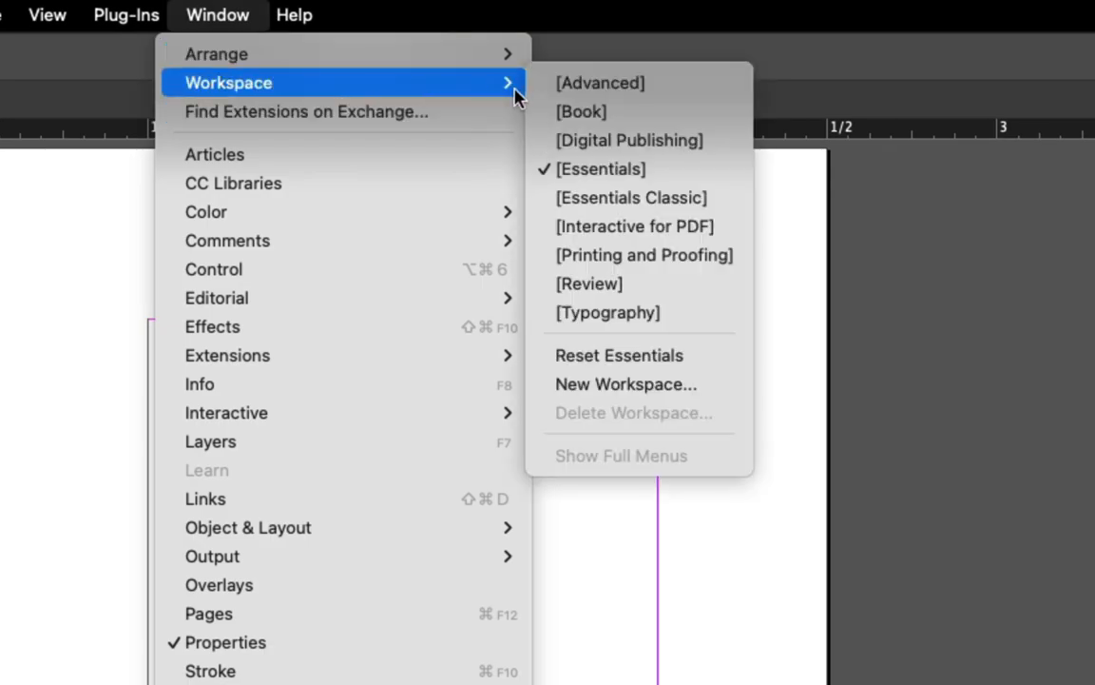
pyautogui.click(580, 95)
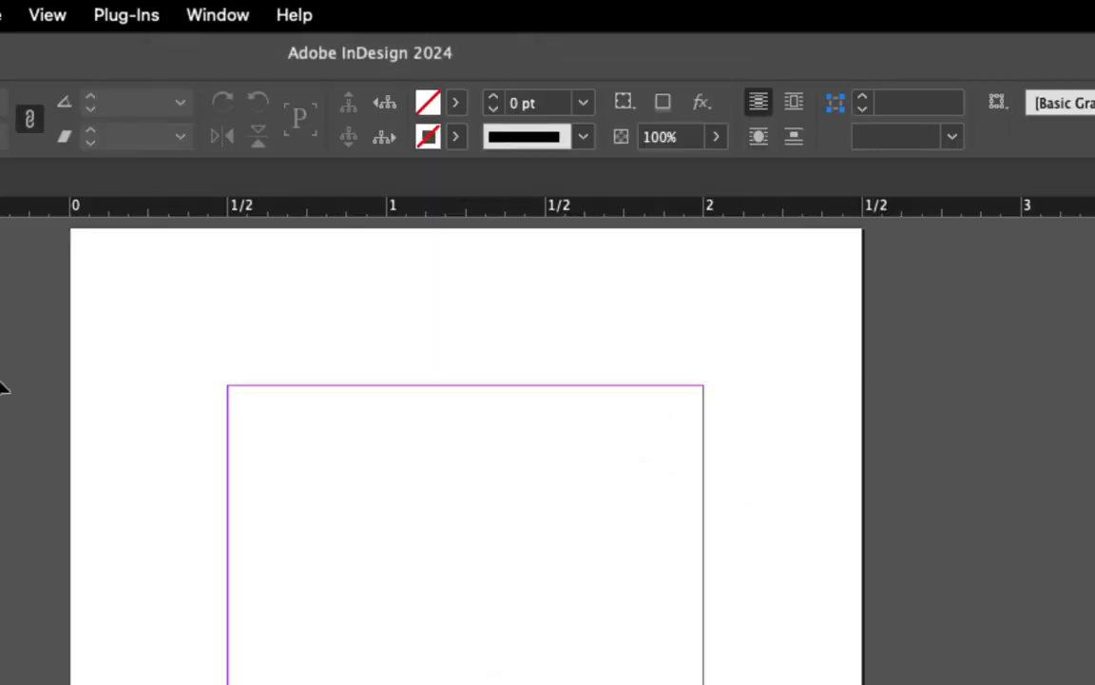
pyautogui.click(233, 14)
pyautogui.moveTo(253, 74)
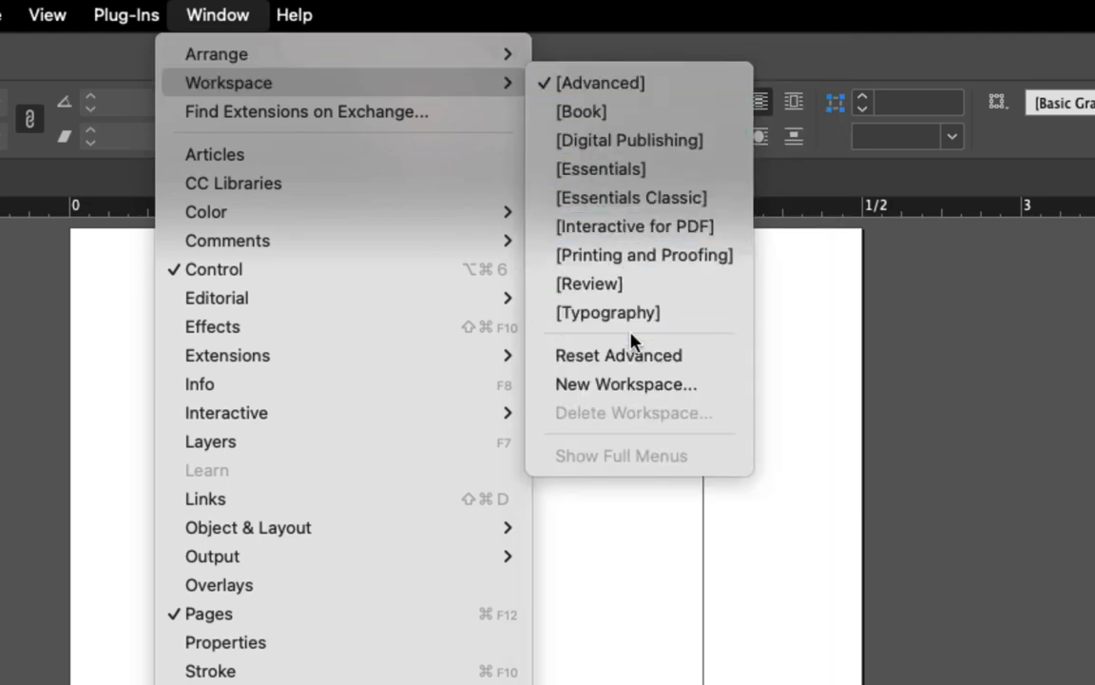
pyautogui.click(638, 358)
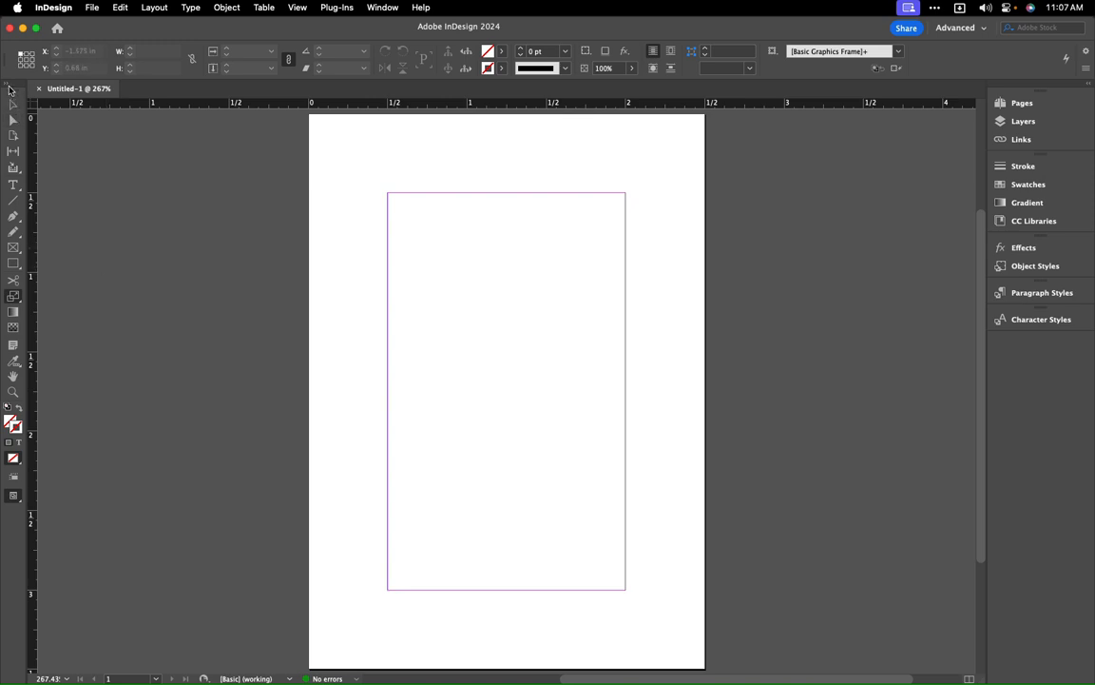
# Undock the toolbox and place it as a floating two-column panel beside the page.
pyautogui.moveTo(4, 87); pyautogui.dragTo(199, 167)
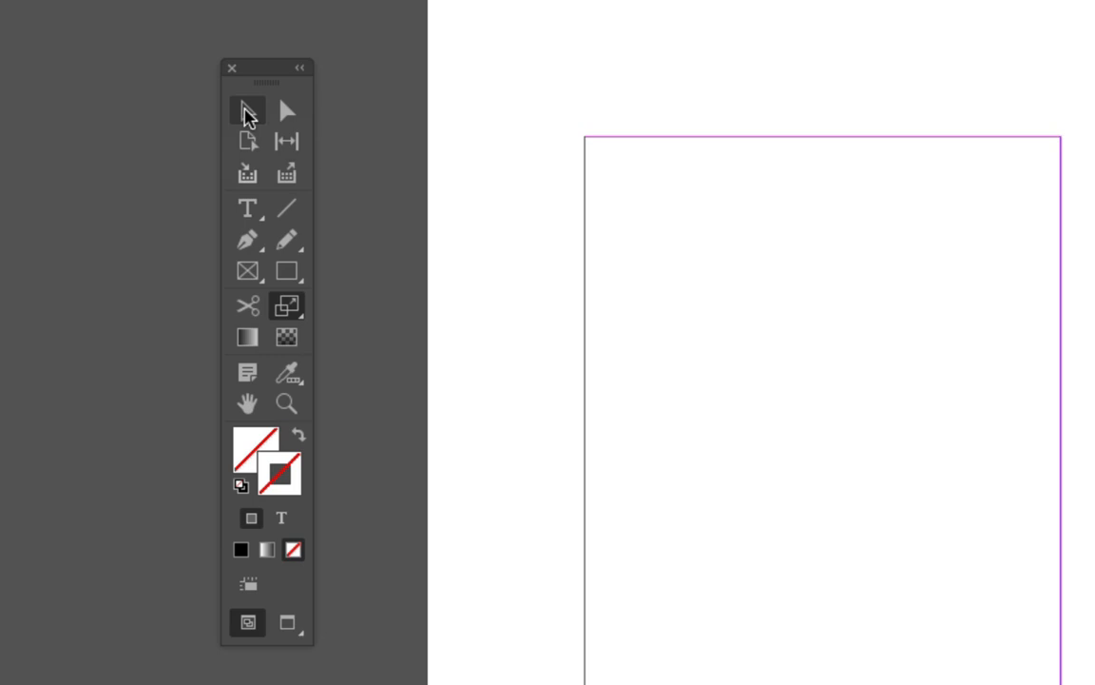
pyautogui.click(281, 114)
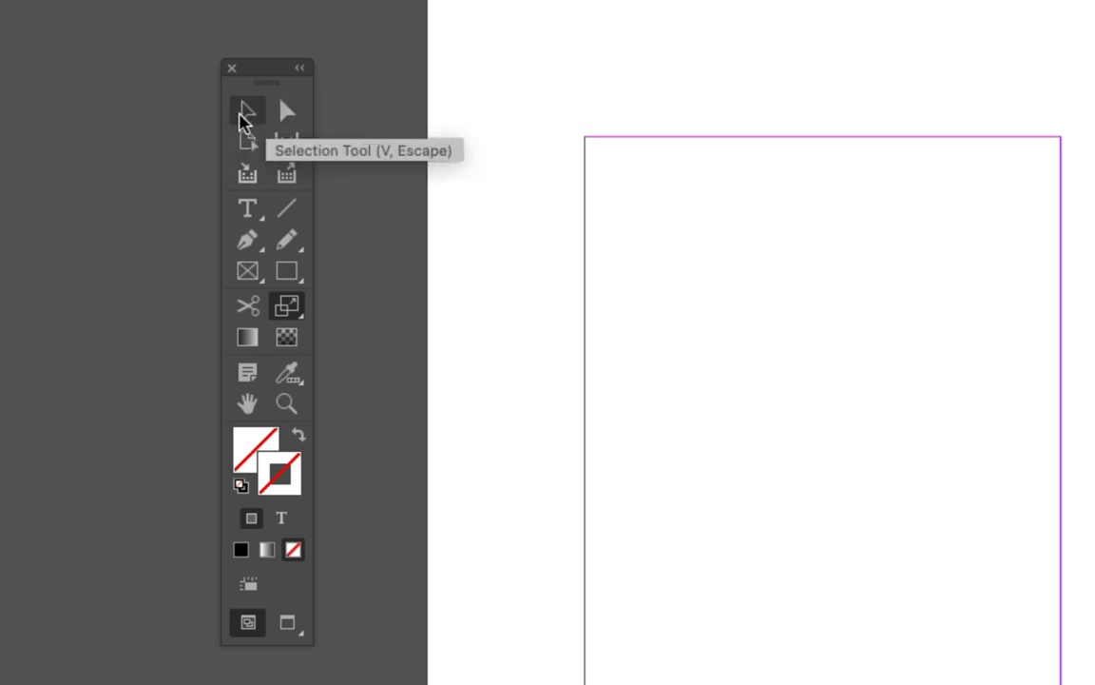
pyautogui.click(234, 122)
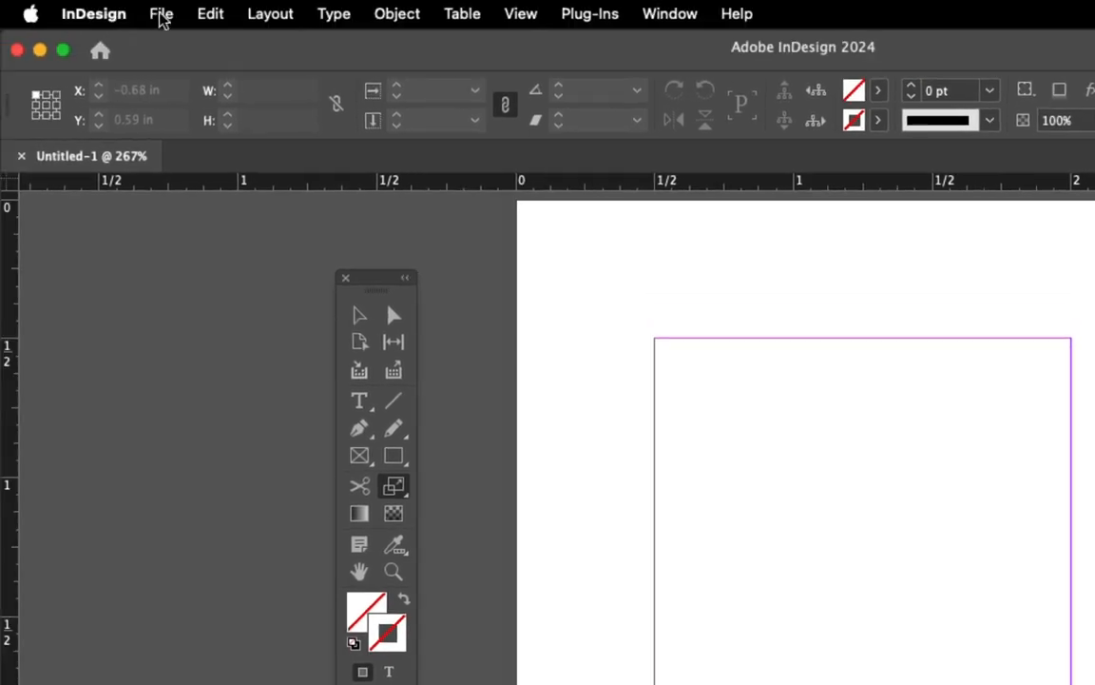
# Review the page size, margins and other options in the document setup without changing them.
pyautogui.click(161, 15)
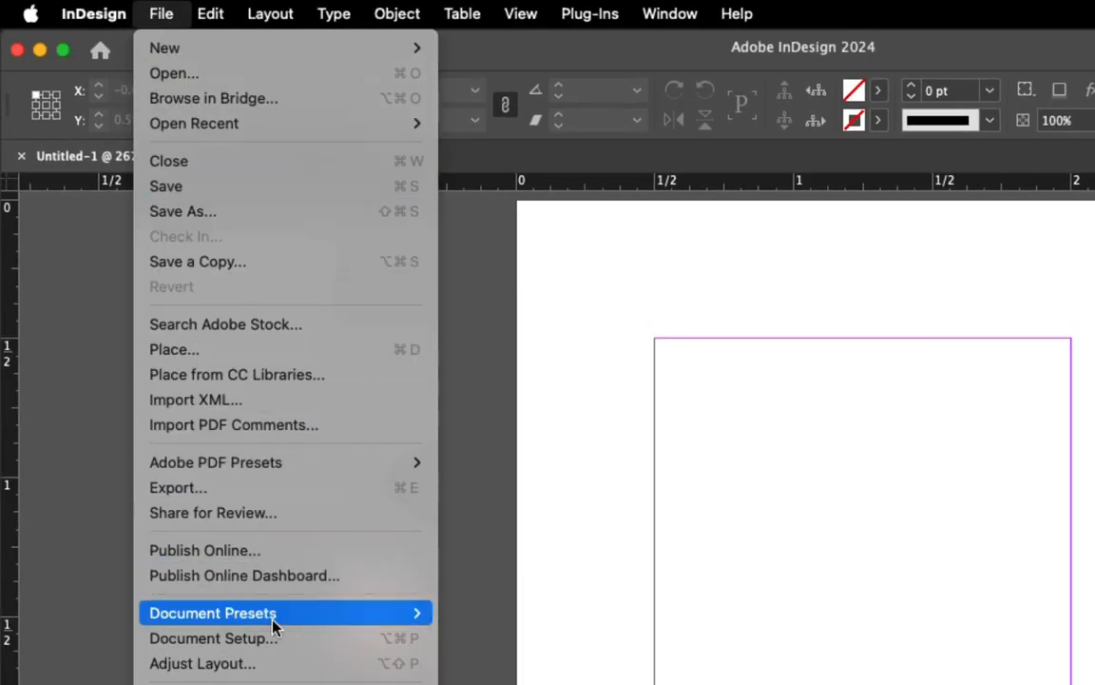
pyautogui.click(275, 644)
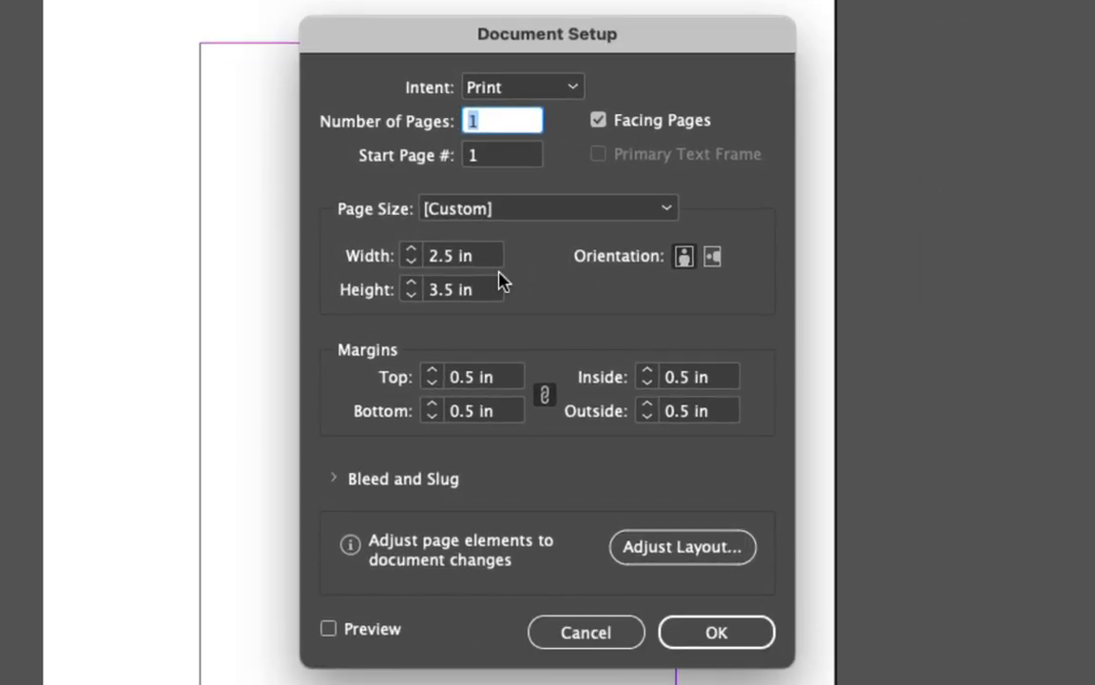
pyautogui.click(577, 642)
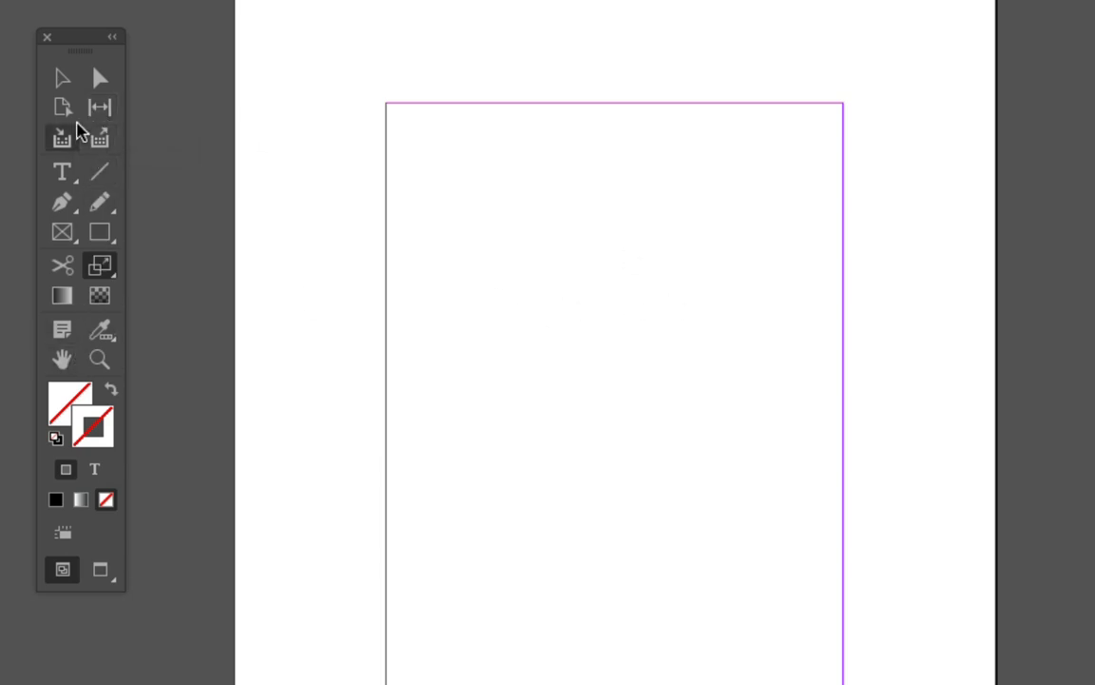
# Examine the Content Collector, Content Placer, Type, Pen, Pencil and Rectangle Frame tools and their grouped variants.
pyautogui.click(61, 140)
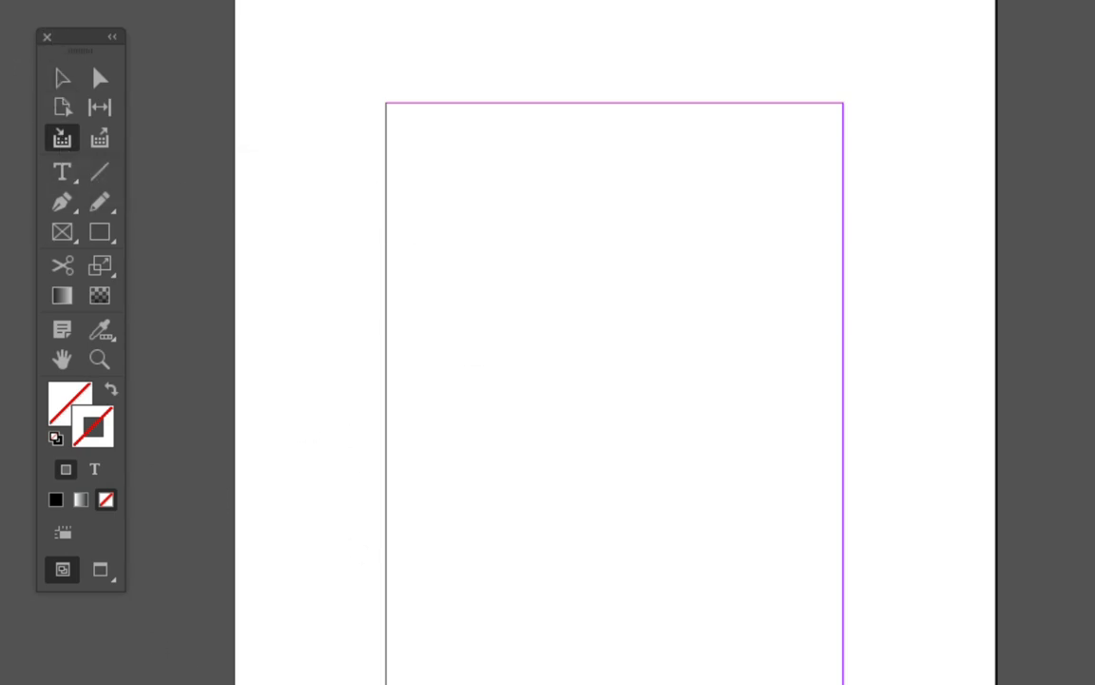
pyautogui.press('b')
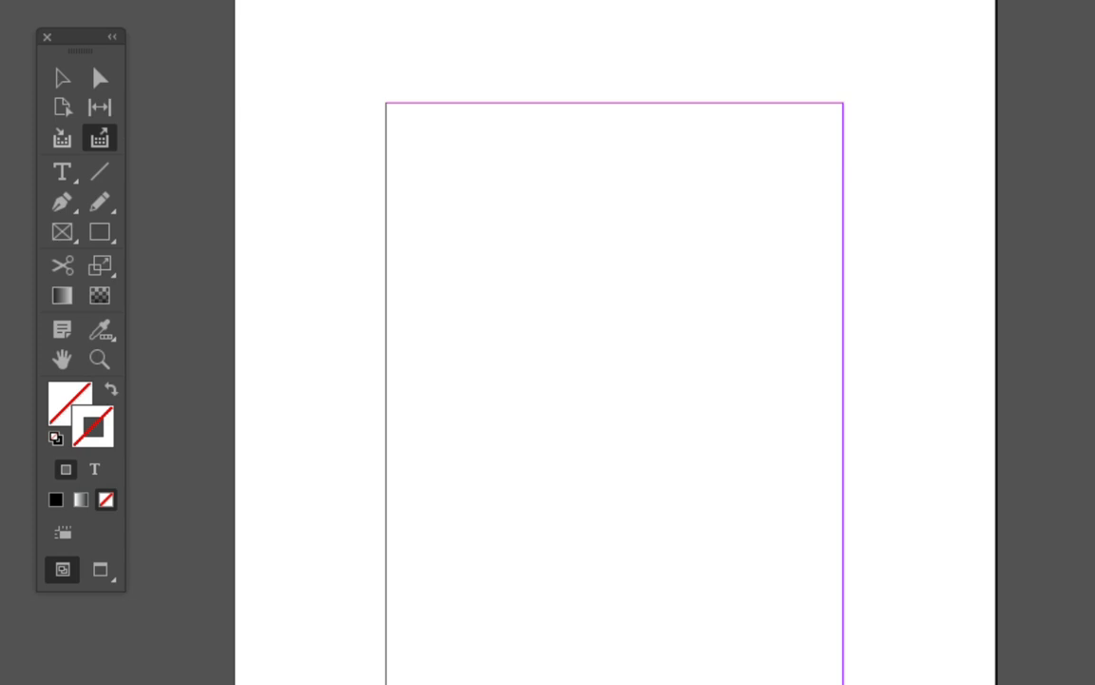
pyautogui.click(74, 172)
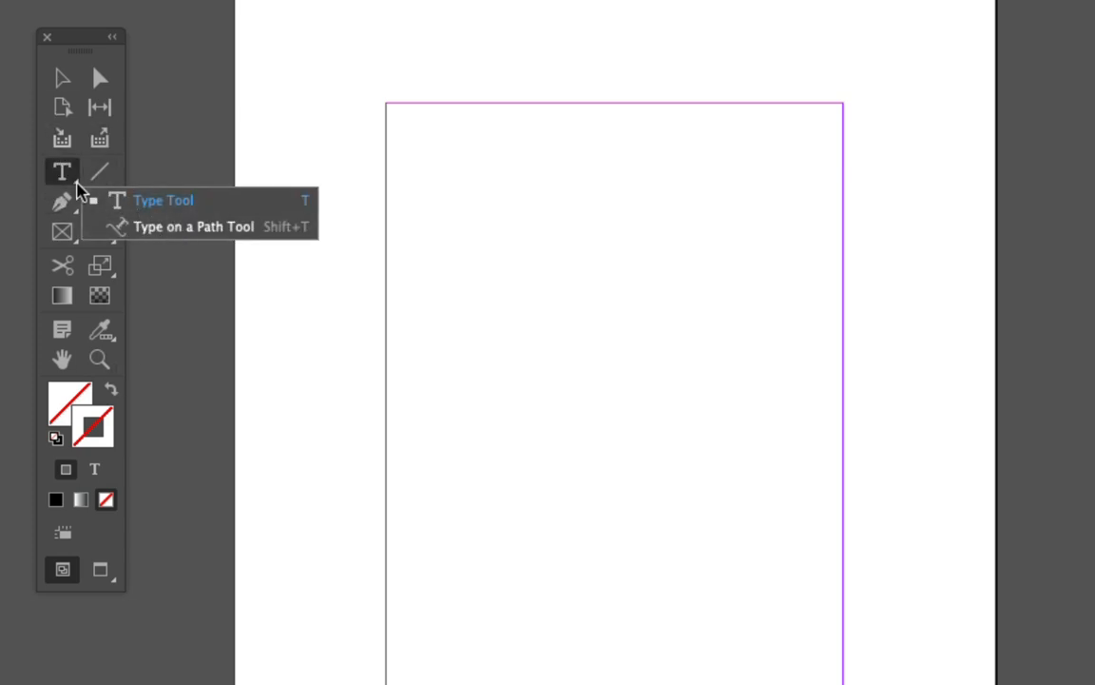
pyautogui.click(63, 171)
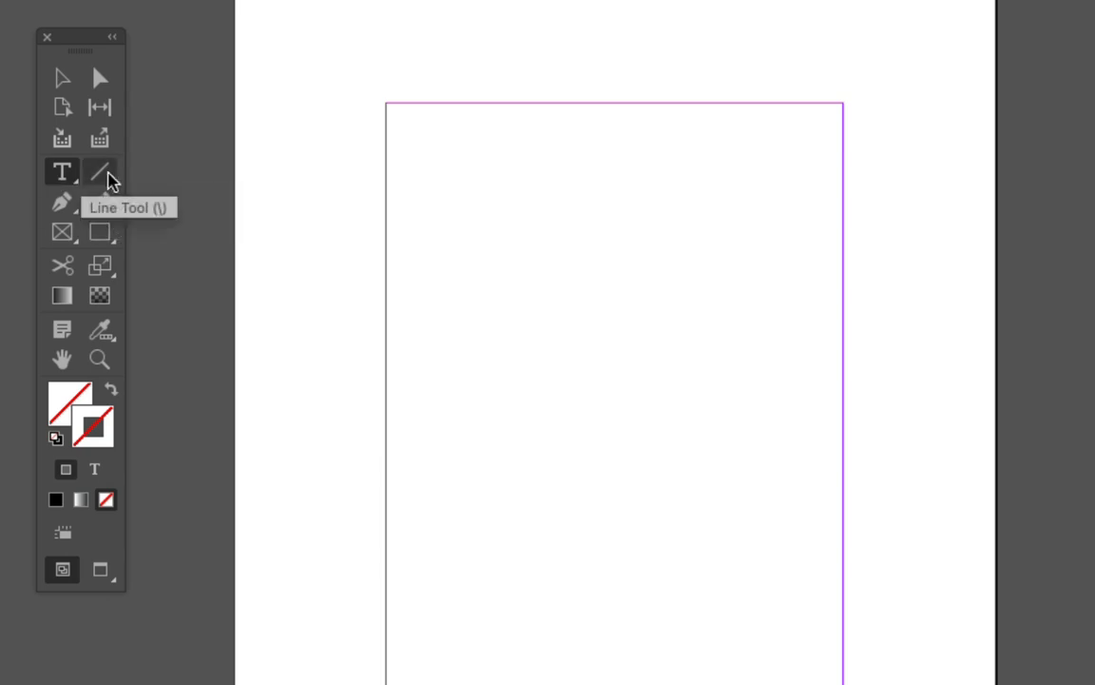
pyautogui.click(73, 214)
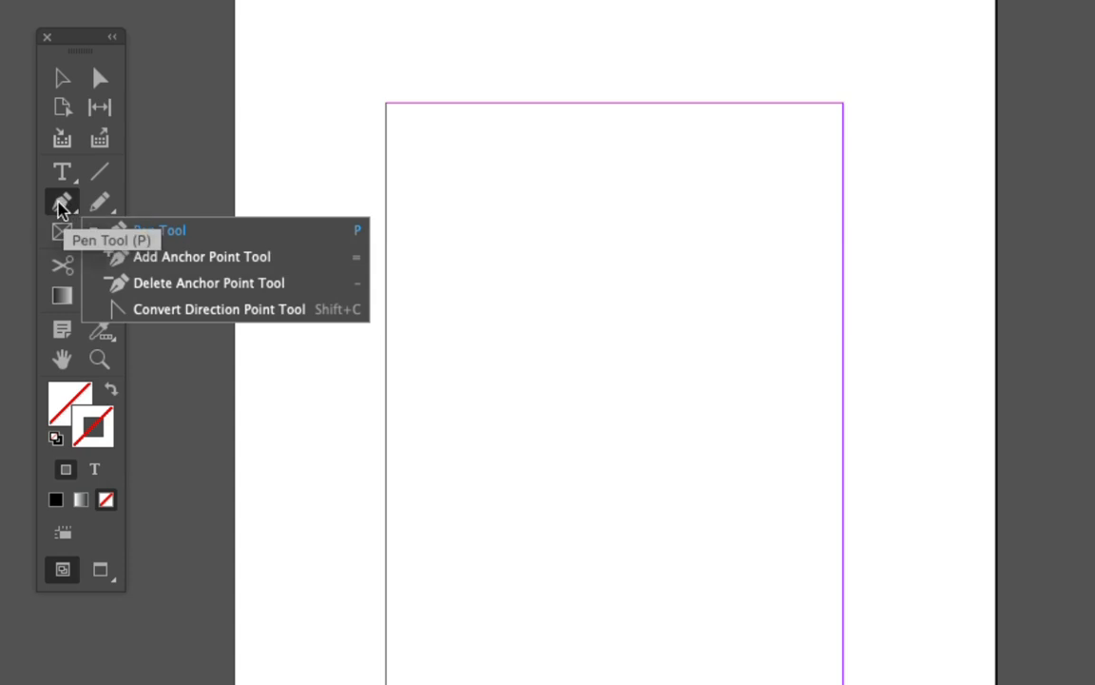
pyautogui.click(103, 205)
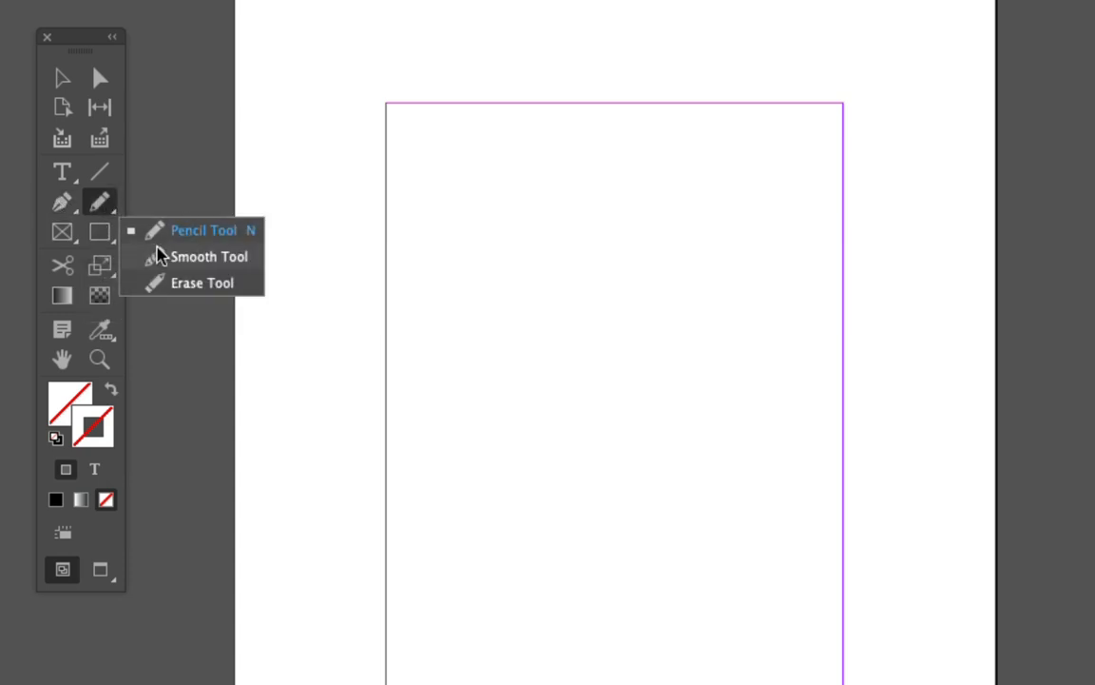
pyautogui.click(101, 204)
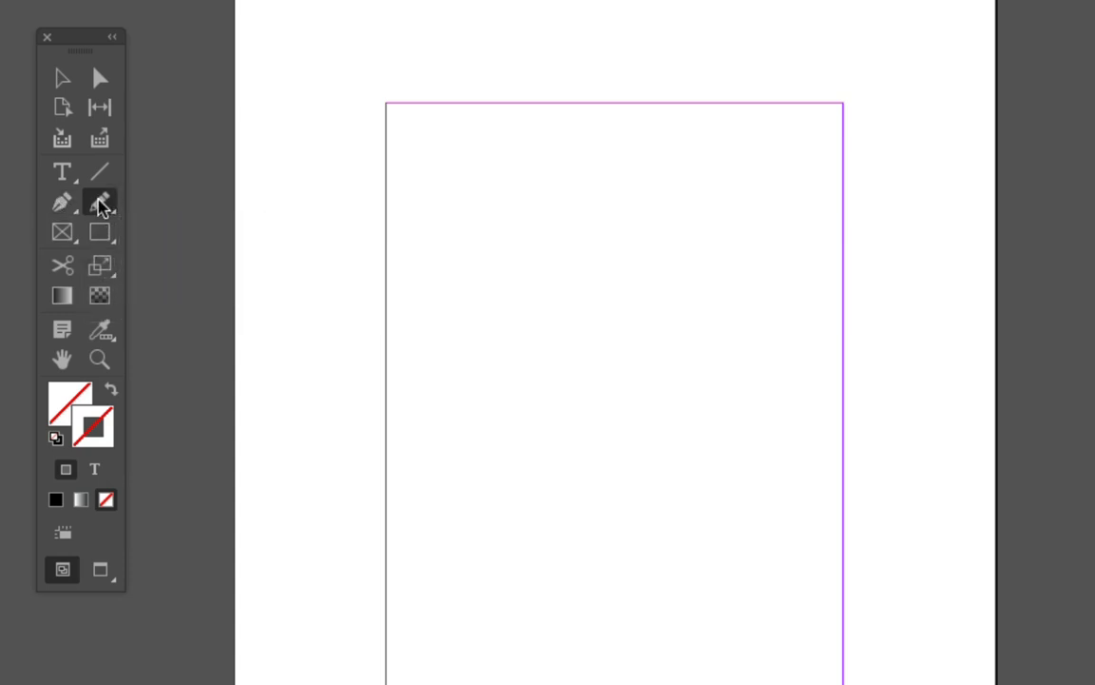
pyautogui.click(68, 238)
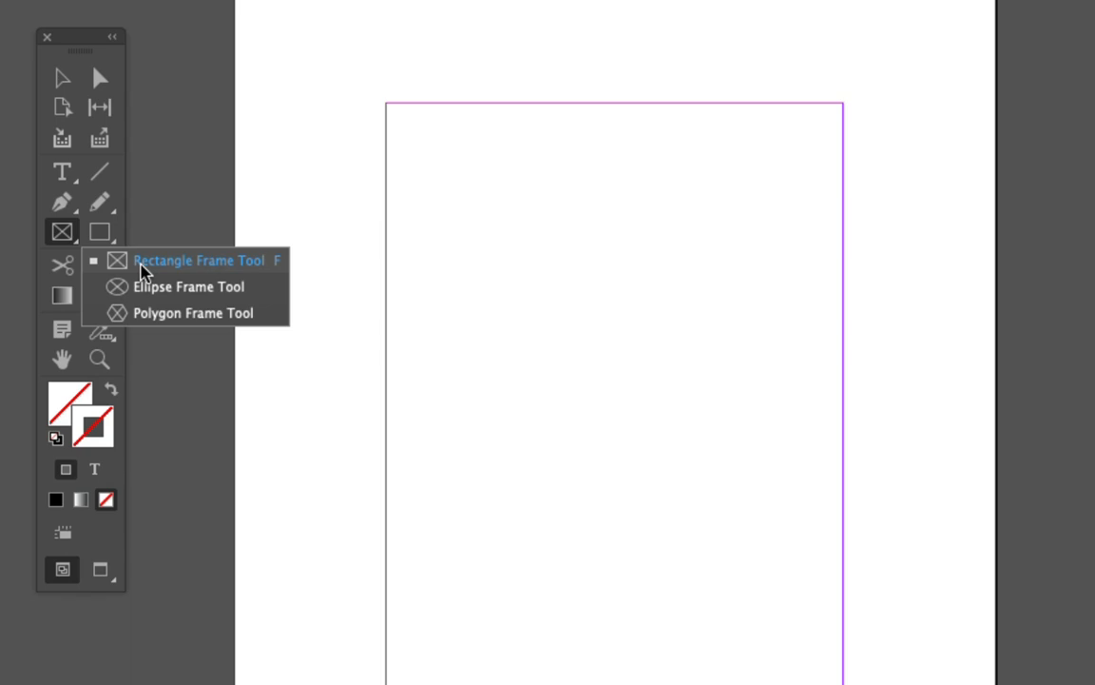
pyautogui.click(59, 237)
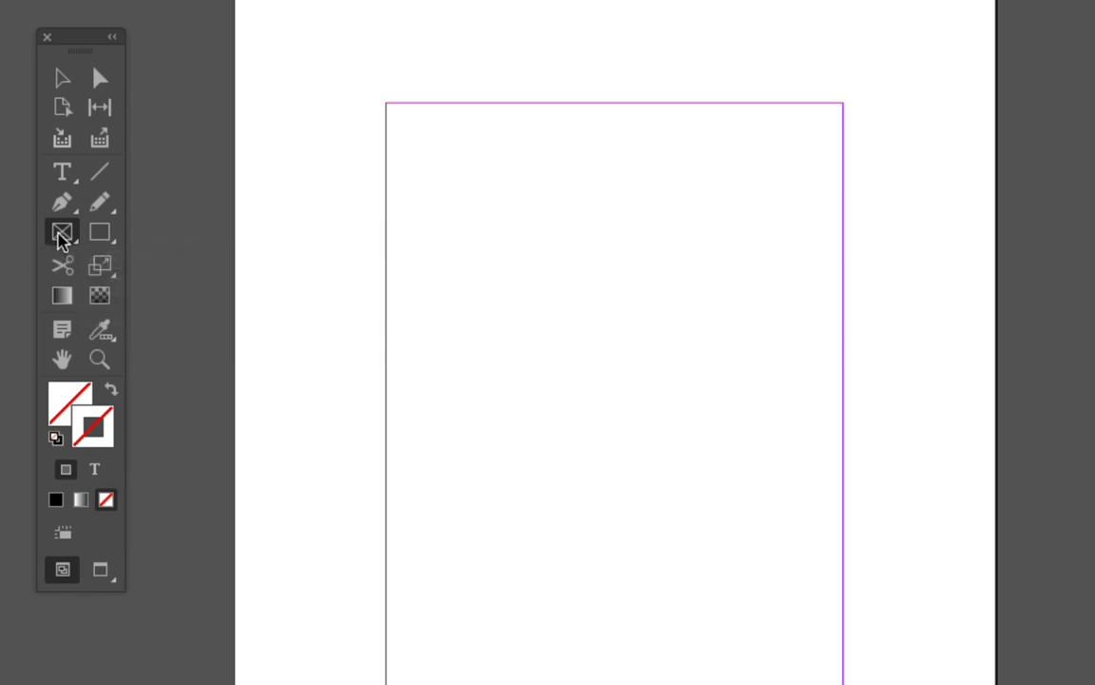
# Draw two stacked rectangles separated by a gap across the page's margin area with the Rectangle tool.
pyautogui.click(110, 233)
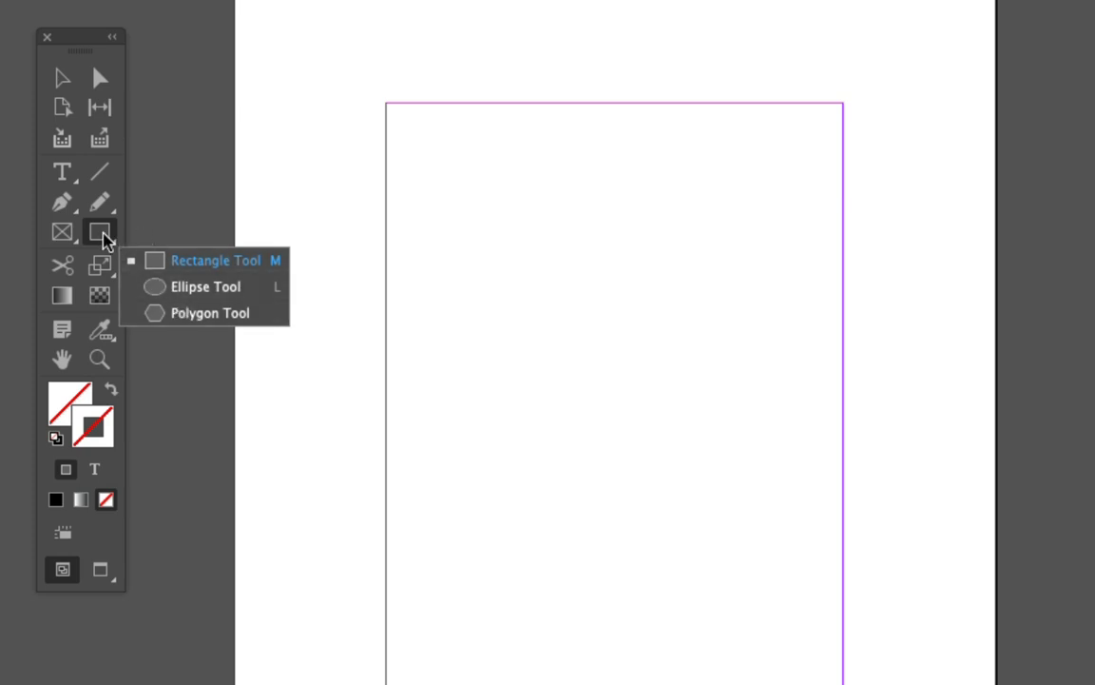
pyautogui.click(155, 269)
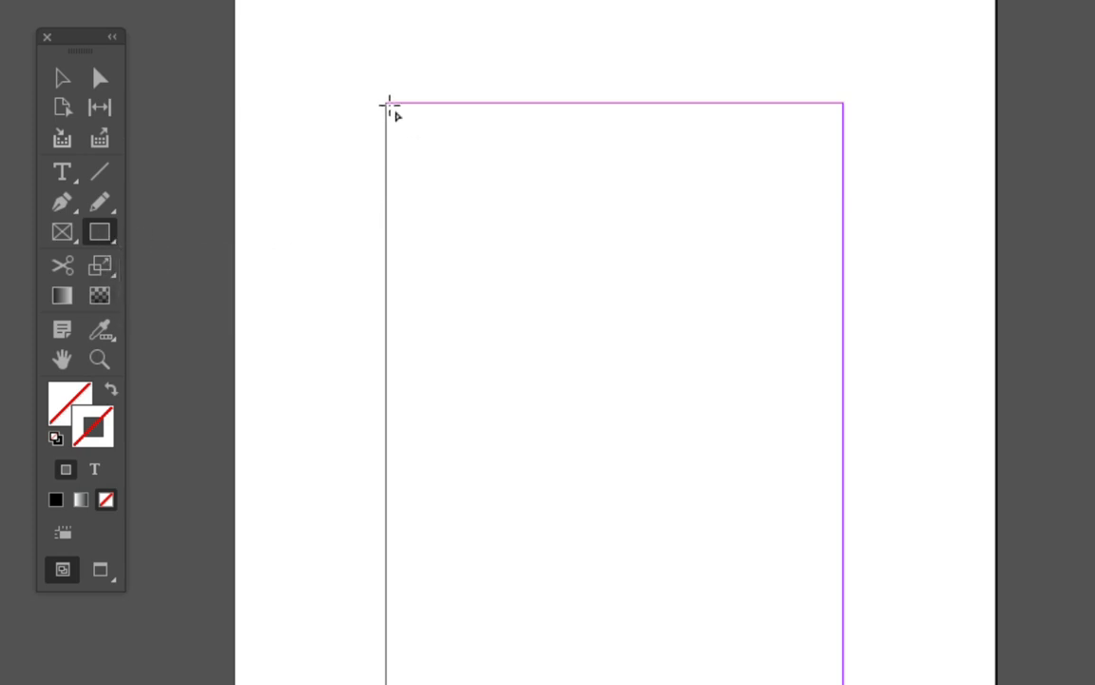
pyautogui.moveTo(391, 107); pyautogui.dragTo(842, 684)
pyautogui.press('Up')
pyautogui.press('Up')
pyautogui.press('Down')
pyautogui.press('Down')
pyautogui.press('Up')
pyautogui.press('Up')
pyautogui.press('Up')
pyautogui.press('Up')
pyautogui.press('Down')
pyautogui.press('Down')
pyautogui.press('Down')
pyautogui.press('Up')
pyautogui.press('Up')
pyautogui.press('Up')
pyautogui.press('Up')
pyautogui.press('Up')
pyautogui.press('Down')
pyautogui.press('Down')
pyautogui.press('Down')
pyautogui.press('Down')
pyautogui.press('Down')
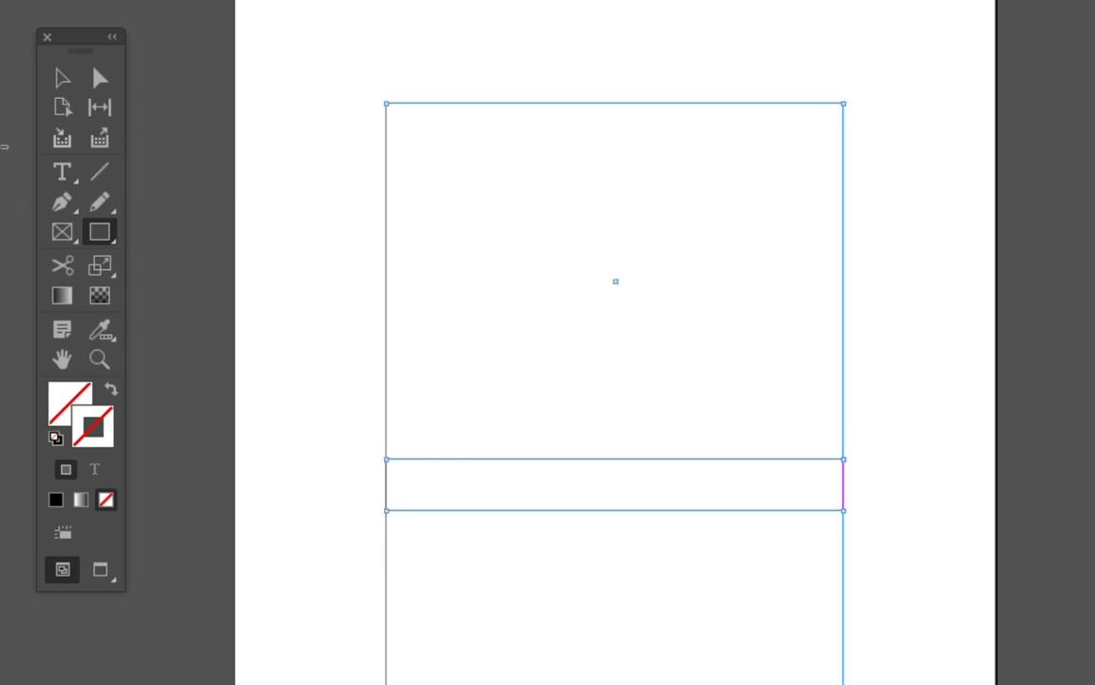
# Shift the gap between the two rectangles slightly upward with the Gap tool.
pyautogui.click(99, 107)
pyautogui.moveTo(623, 477); pyautogui.dragTo(577, 466)
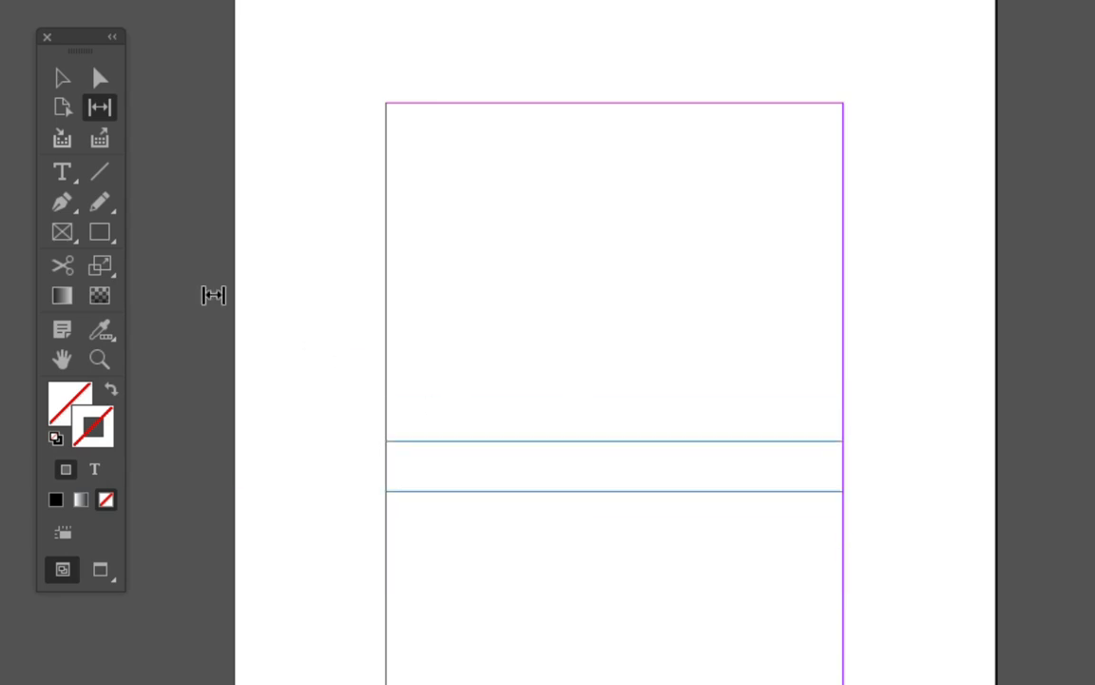
# Examine the Scissors, Scale, Gradient Swatch and Gradient Feather tools, including the transform tool variants.
pyautogui.click(76, 274)
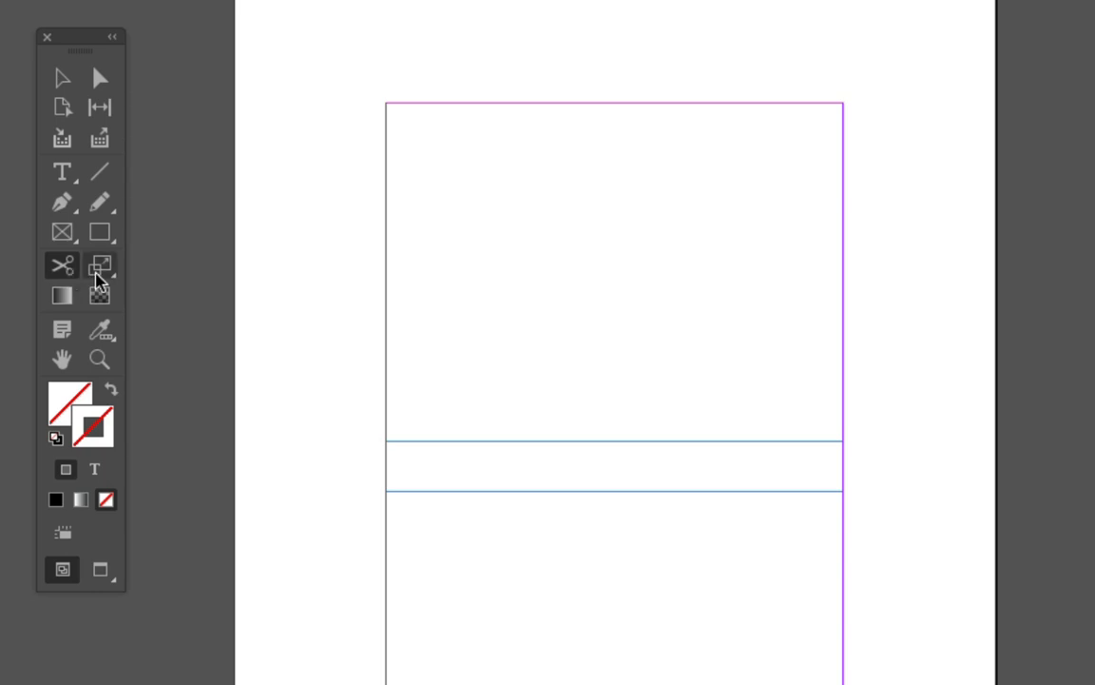
pyautogui.click(97, 272)
pyautogui.click(96, 274)
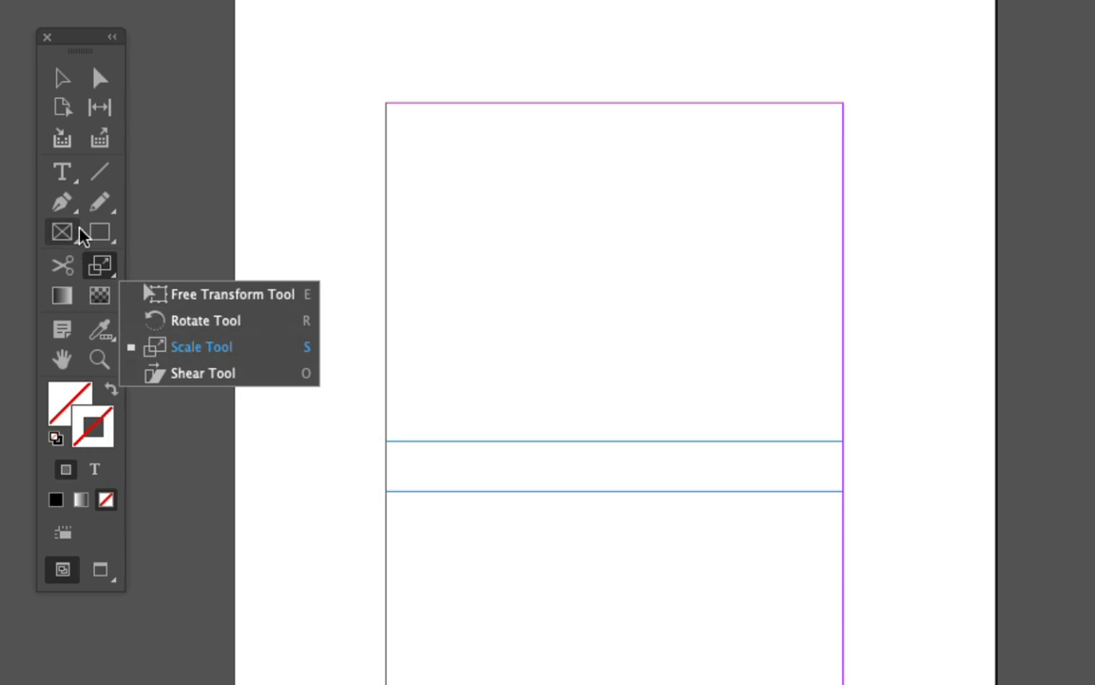
pyautogui.click(100, 266)
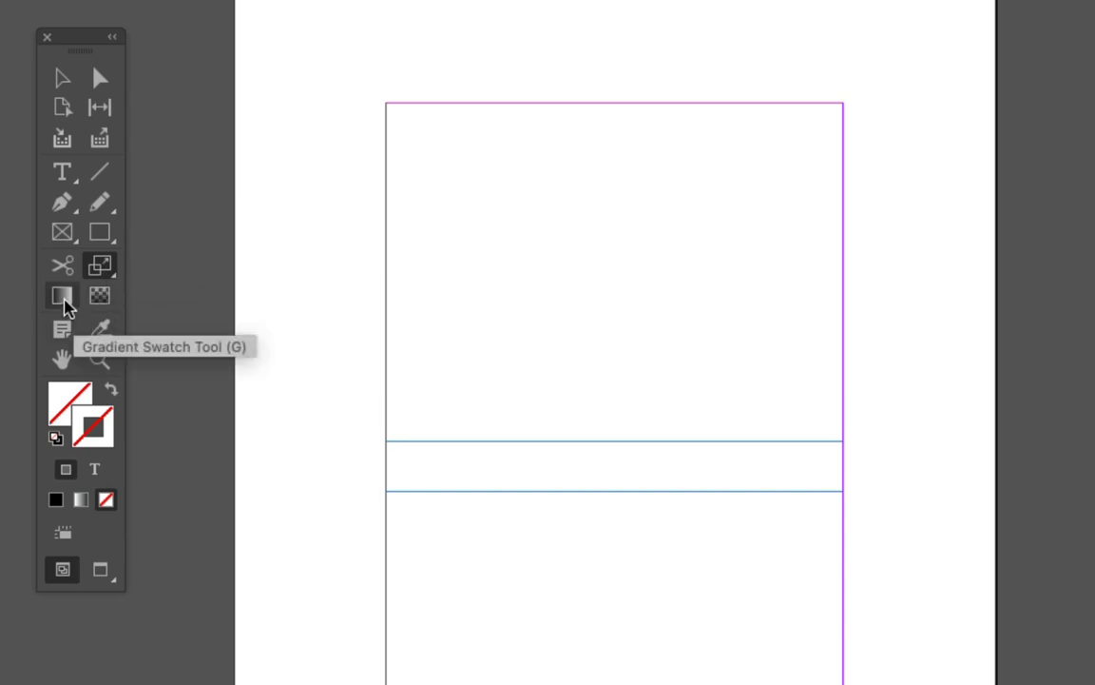
pyautogui.click(63, 298)
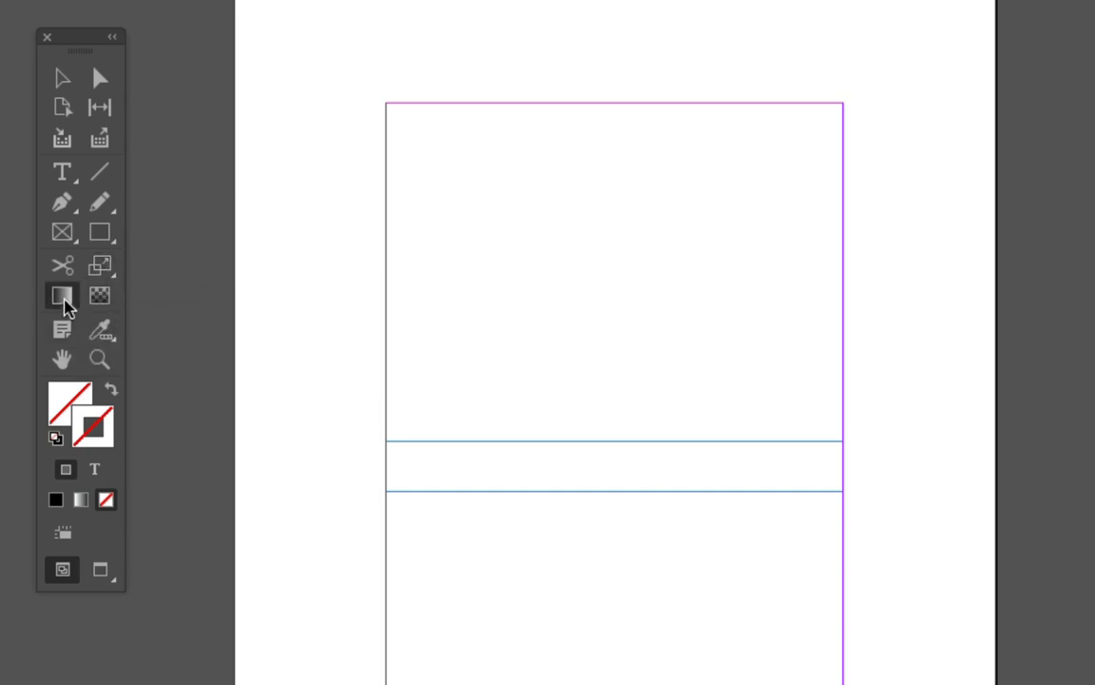
pyautogui.click(101, 298)
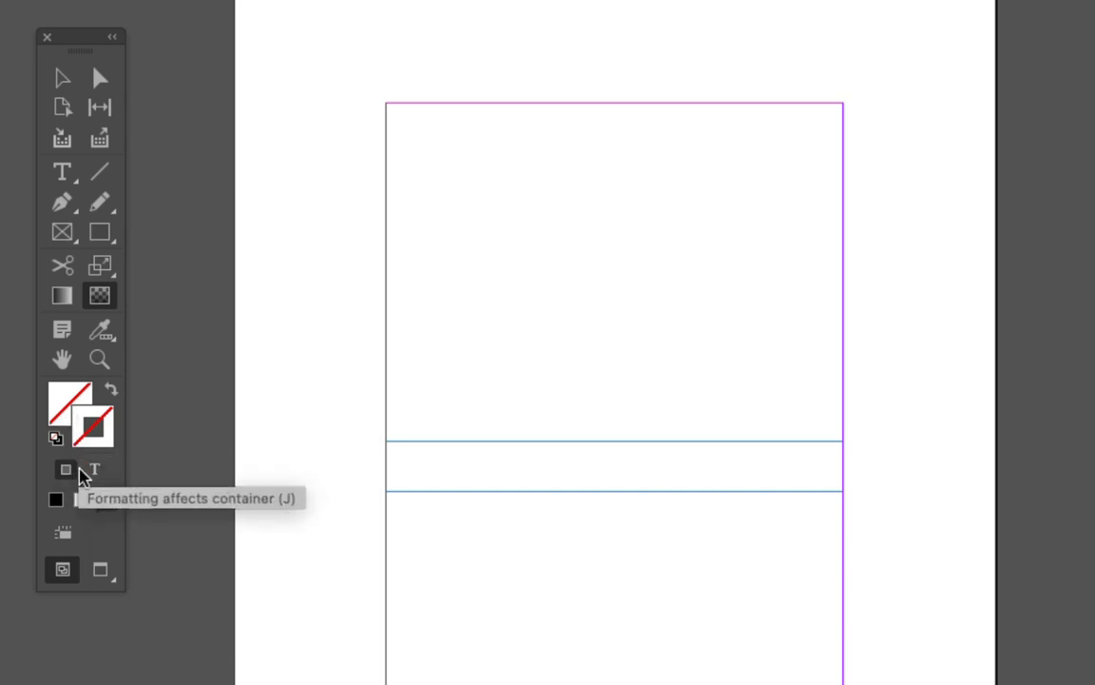
# Examine the fill and stroke swatches in the toolbox and set the formatting to affect text.
pyautogui.click(70, 404)
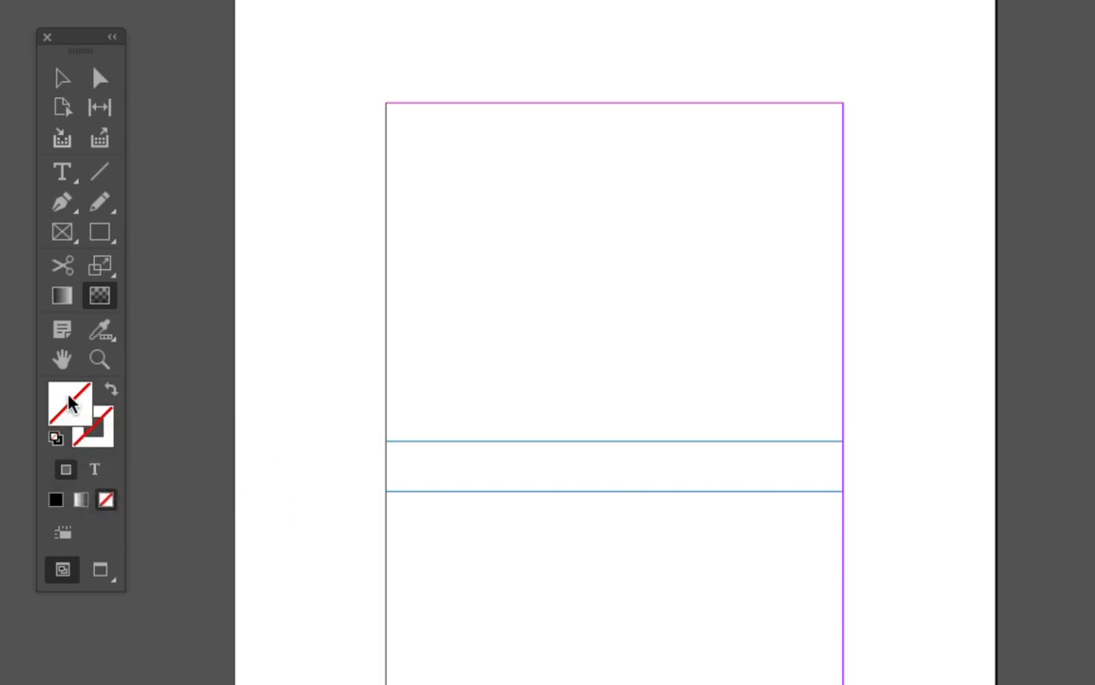
pyautogui.click(96, 428)
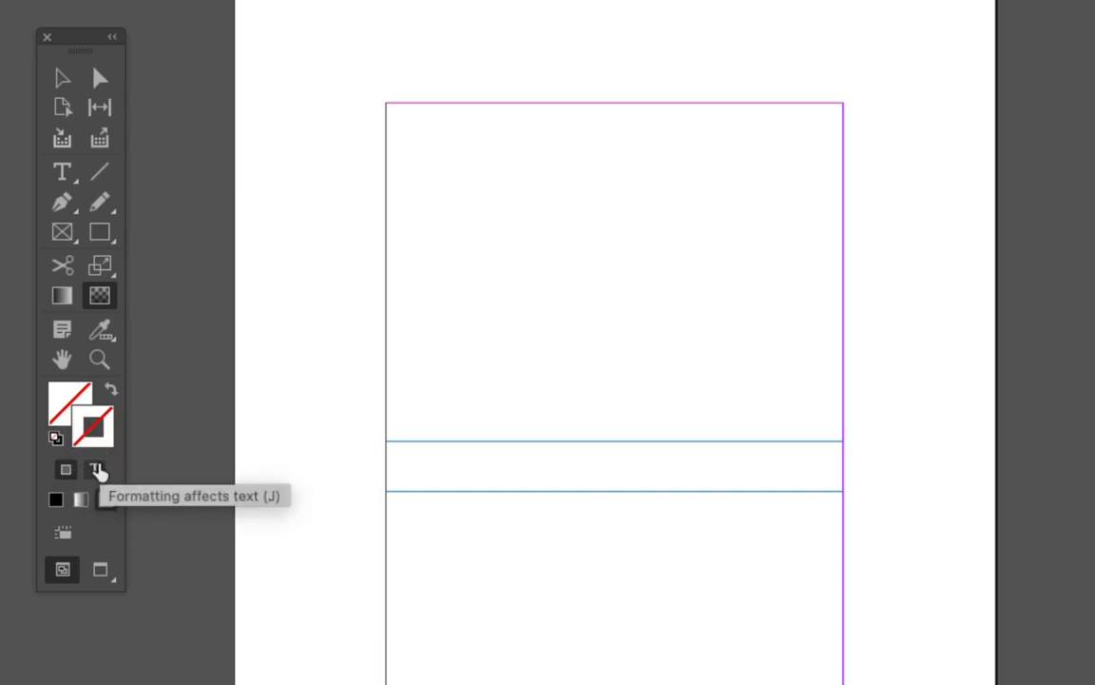
pyautogui.click(97, 470)
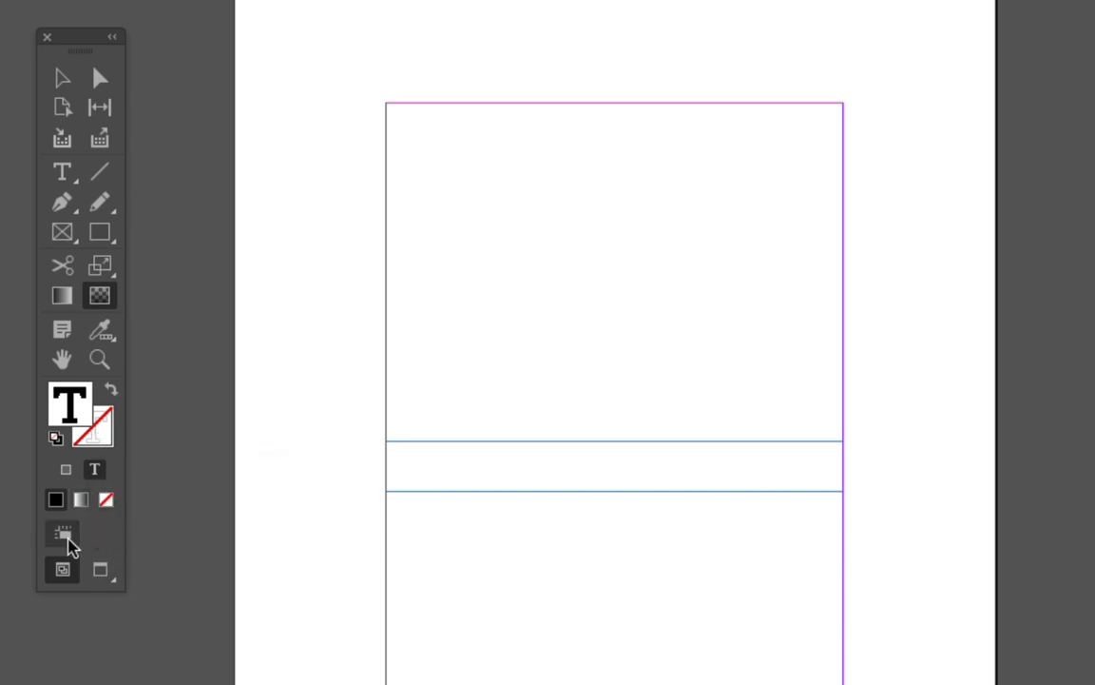
# Examine the view options for frame edges, rulers, guides and smart guides in the toolbox.
pyautogui.click(68, 540)
pyautogui.click(67, 539)
pyautogui.click(67, 539)
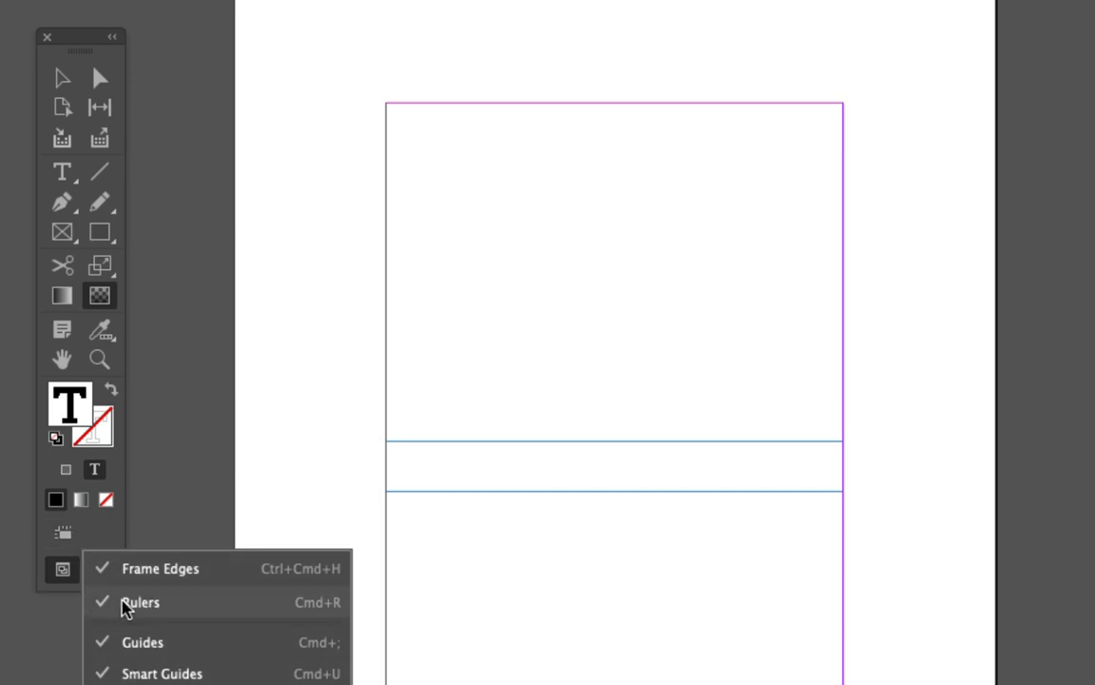
pyautogui.click(67, 538)
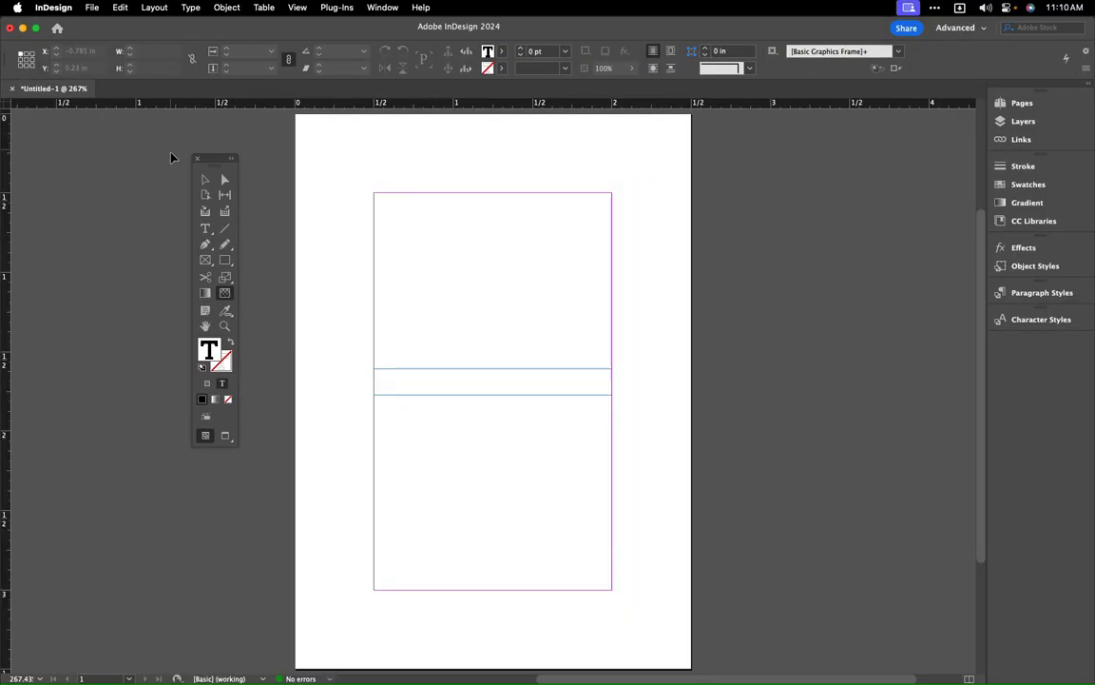
# Move the toolbox farther away from the page and compare the control options of the Type and Pen tools.
pyautogui.moveTo(200, 159); pyautogui.dragTo(54, 174)
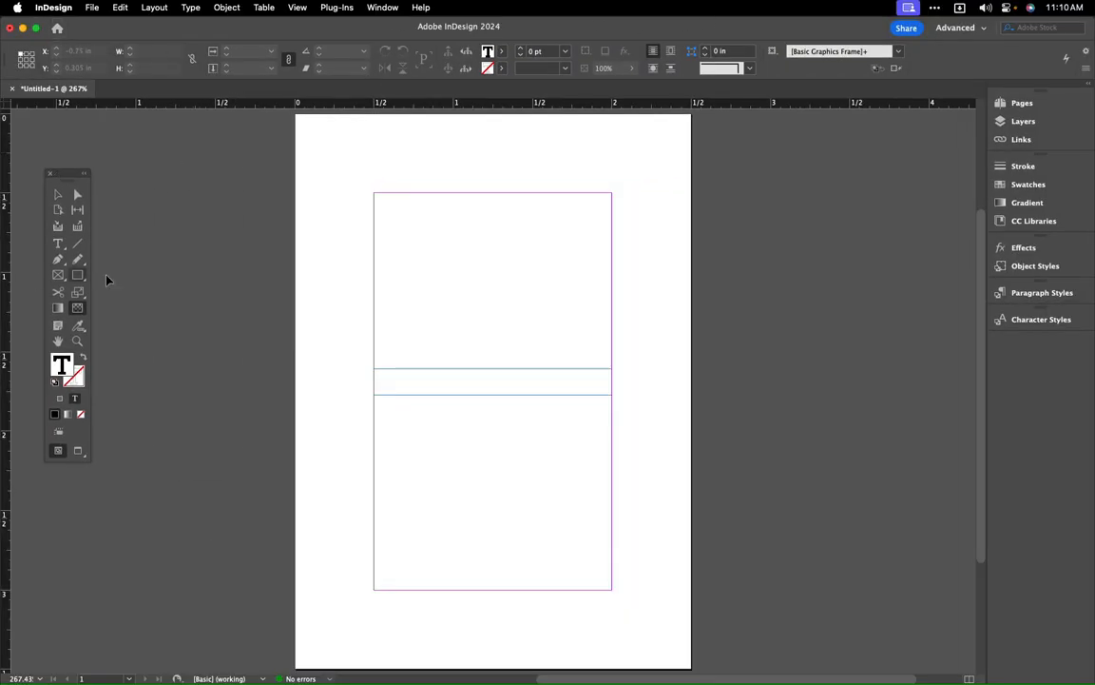
pyautogui.click(58, 244)
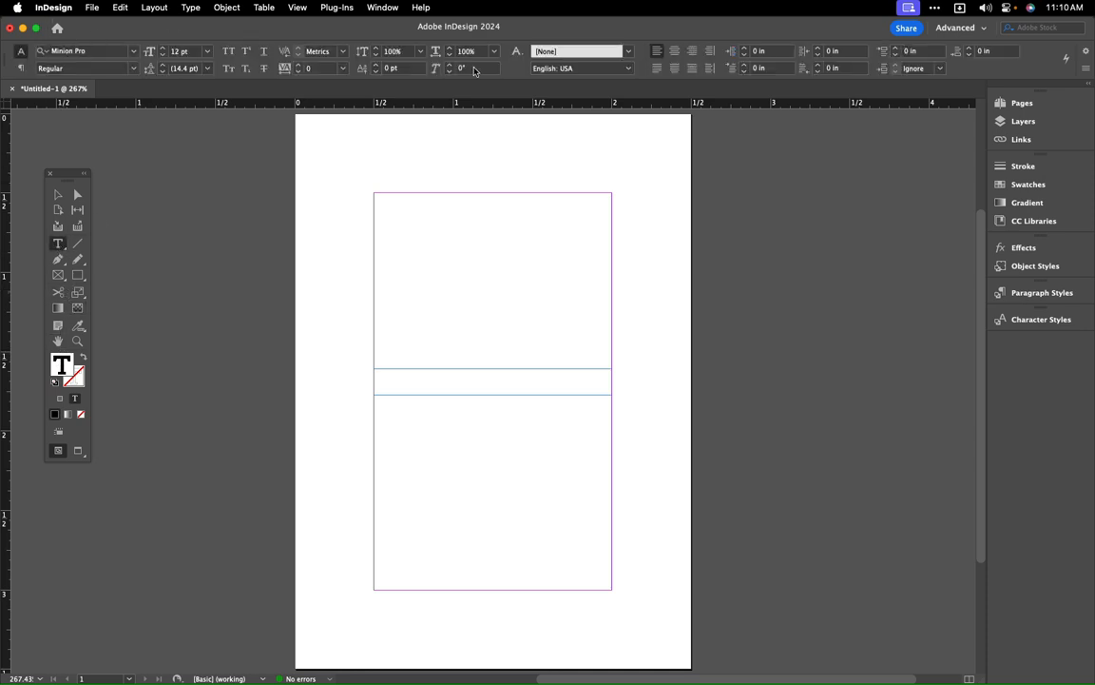
pyautogui.click(58, 260)
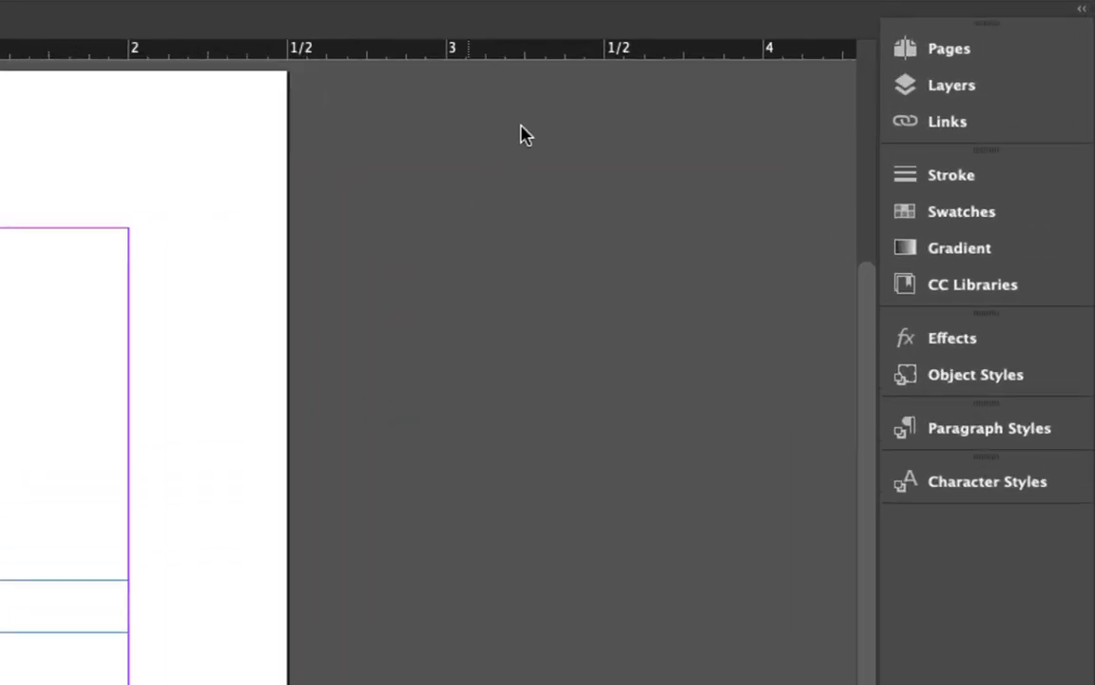
# Examine the Pages, Layers, Links, Stroke, Swatches, Gradient and CC Libraries panels one after another.
pyautogui.click(943, 53)
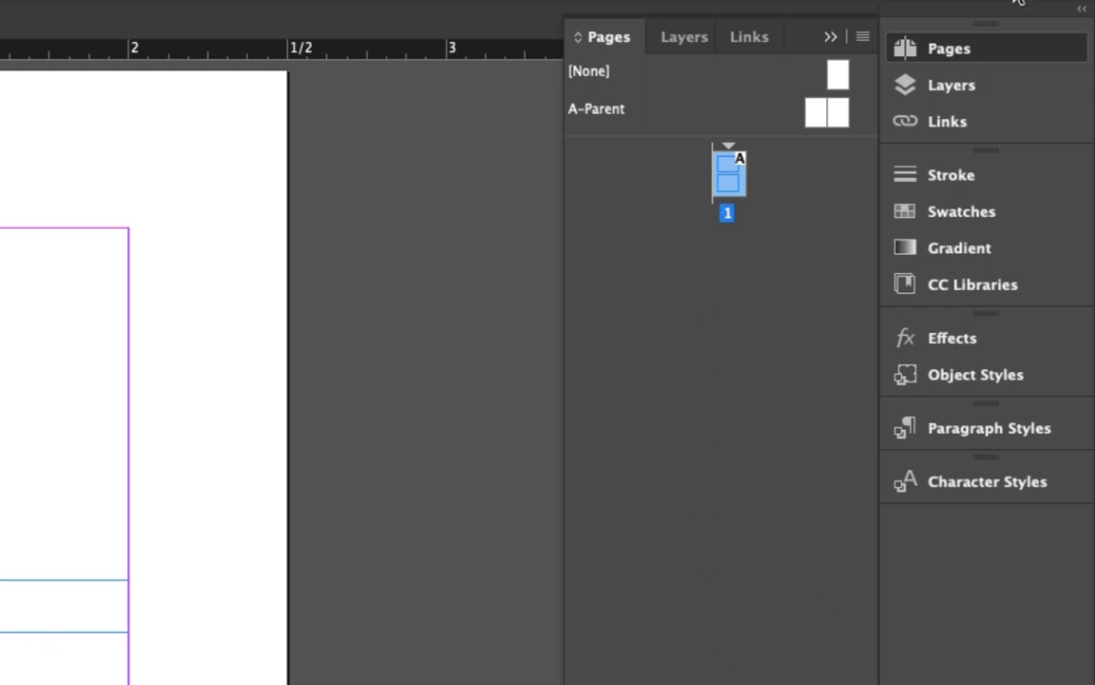
pyautogui.click(977, 96)
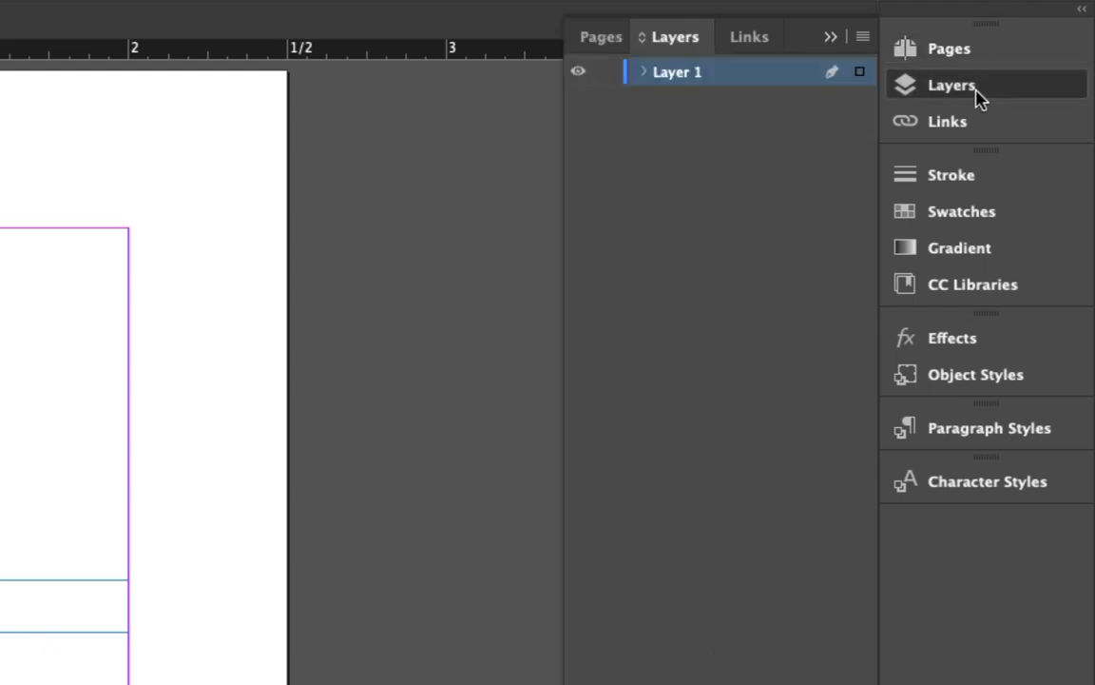
pyautogui.click(955, 136)
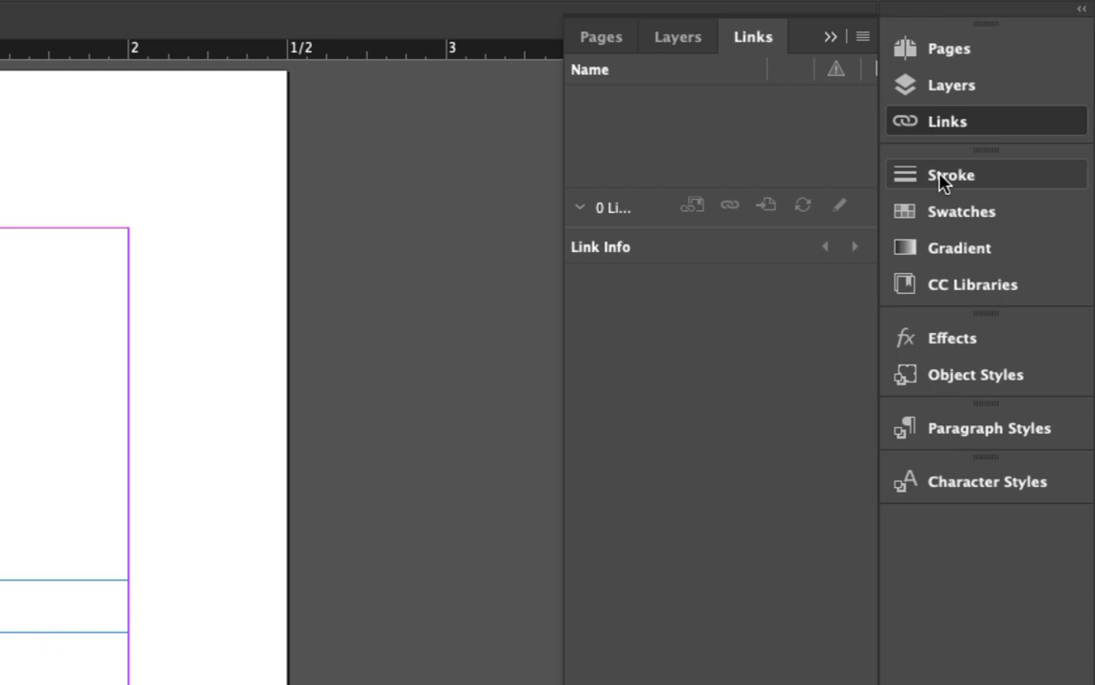
pyautogui.click(942, 181)
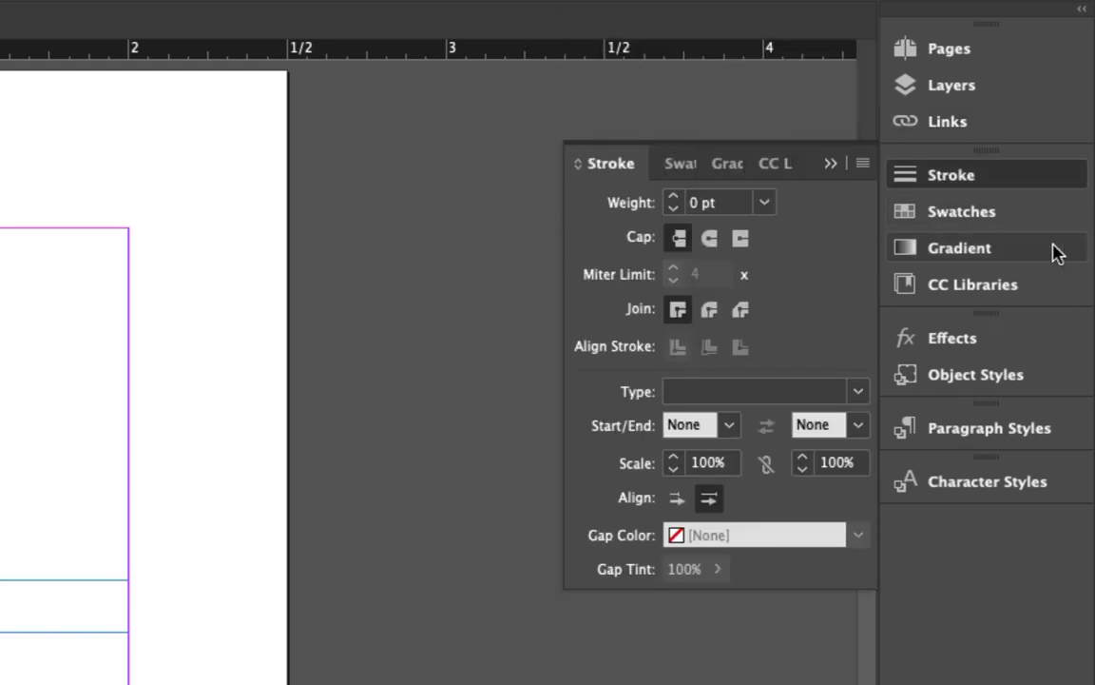
pyautogui.click(990, 224)
pyautogui.click(987, 253)
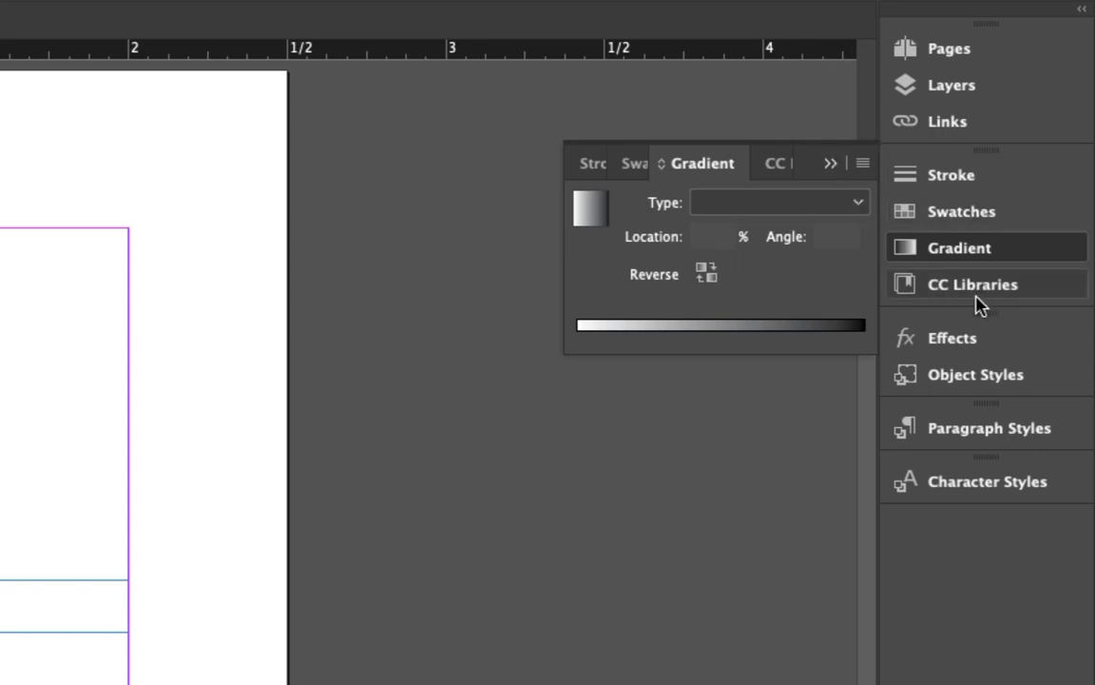
pyautogui.click(976, 290)
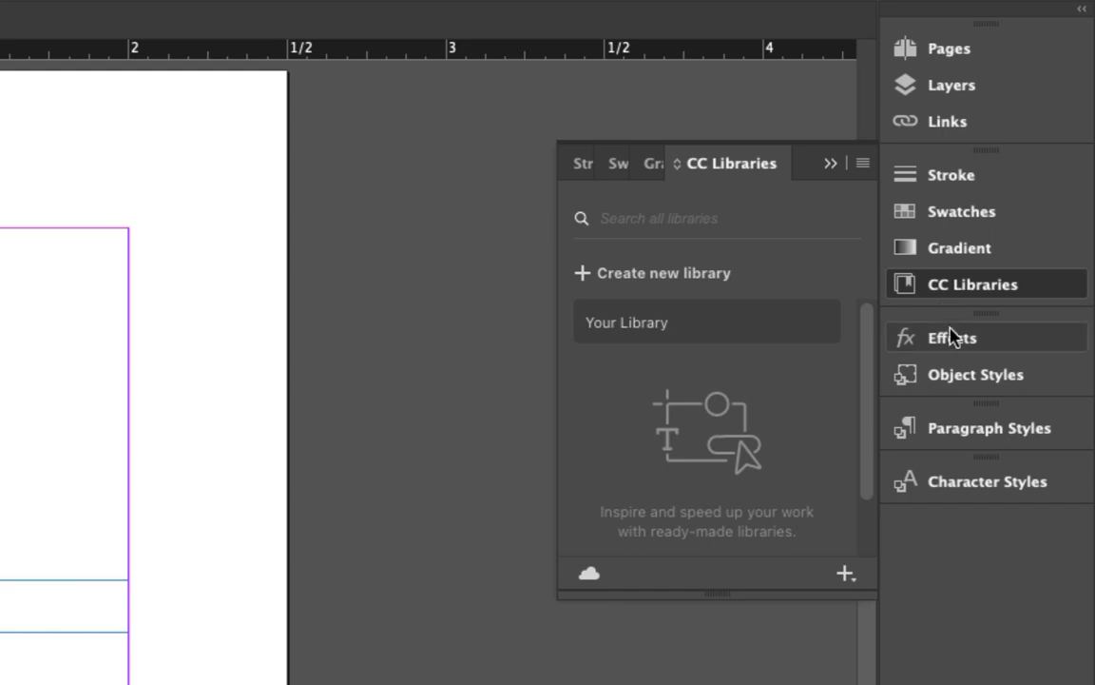
# Examine the Effects, Object Styles, Paragraph Styles and Character Styles panels.
pyautogui.click(954, 339)
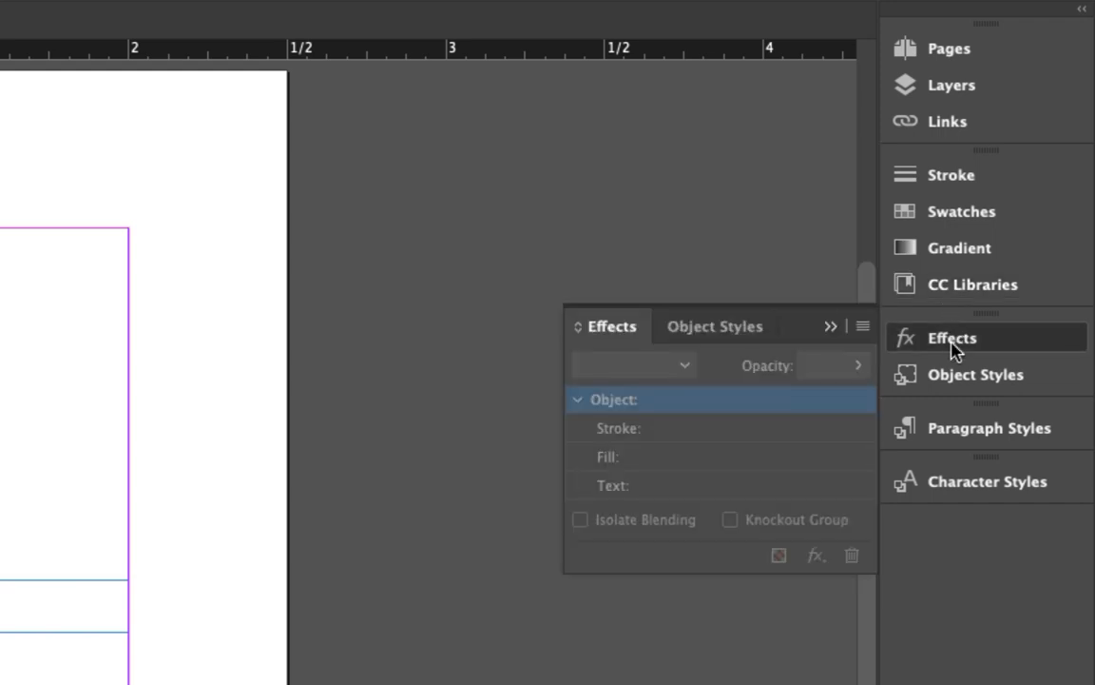
pyautogui.click(968, 382)
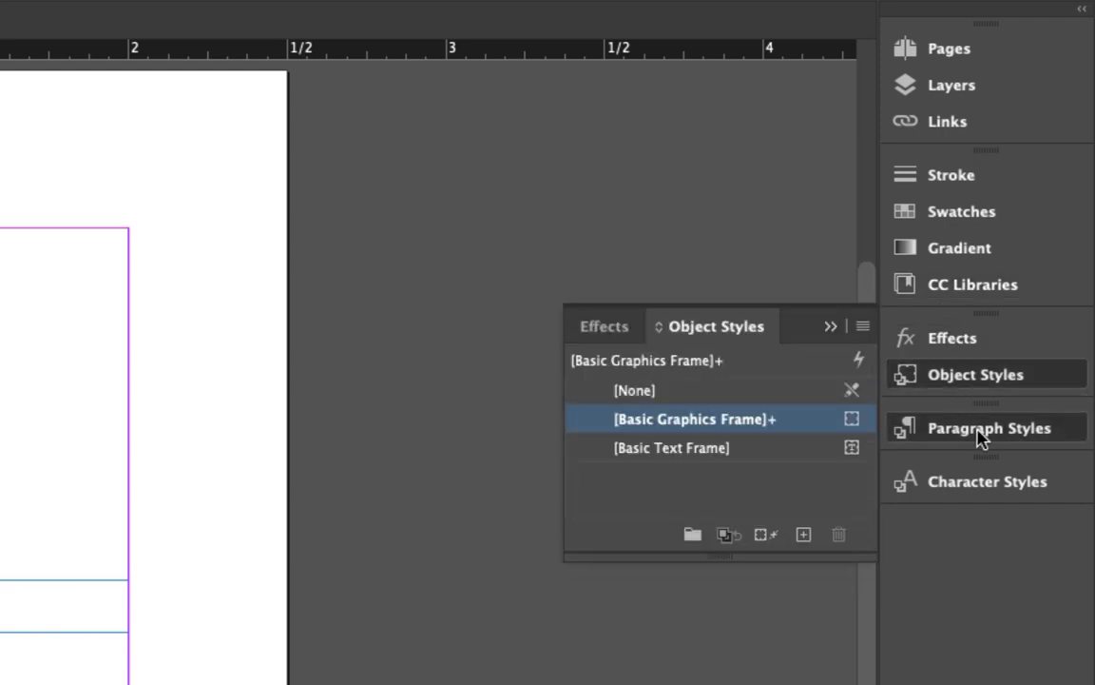
pyautogui.click(978, 433)
pyautogui.click(972, 485)
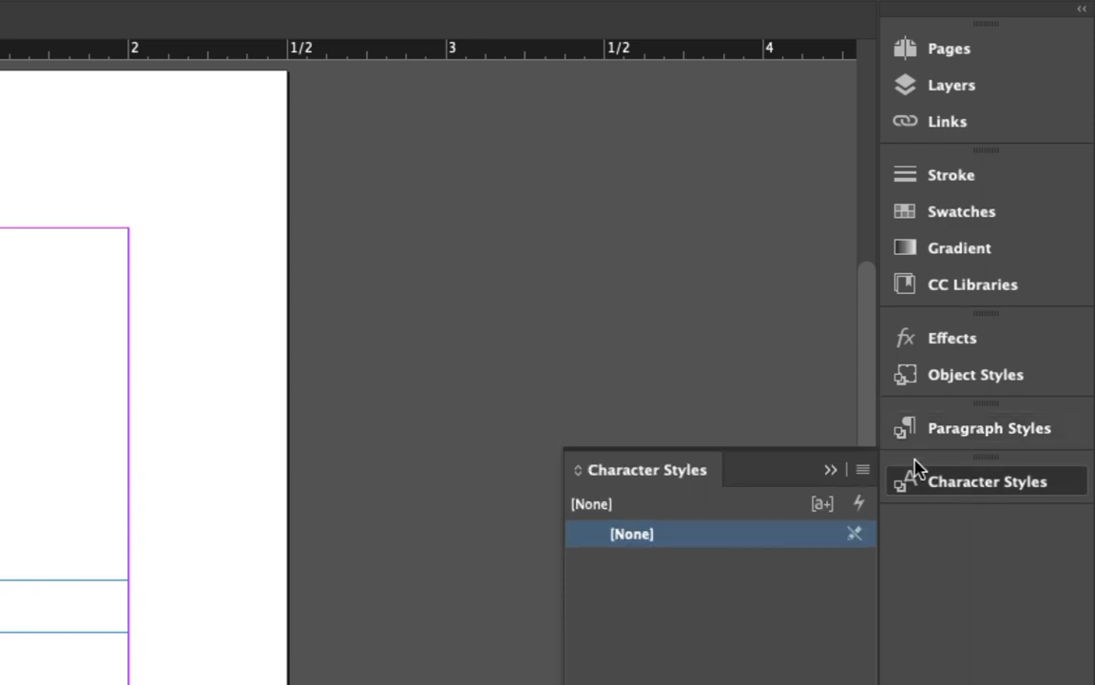
pyautogui.click(958, 431)
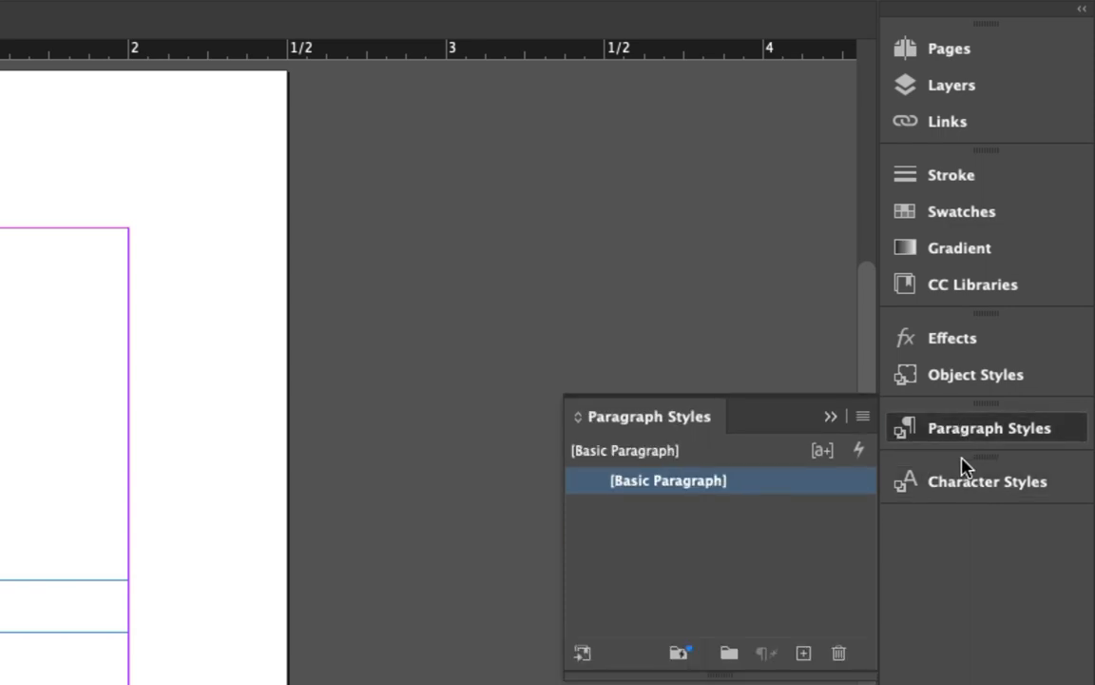